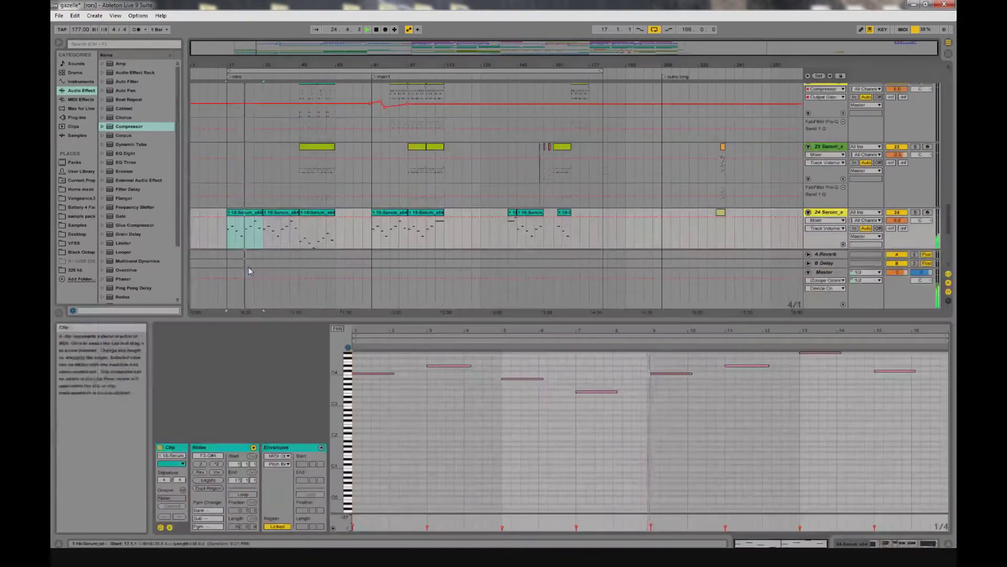
Show track 24's device chain and inspect its Serum patch's oscillators and effects, closing the plug-in window when done.
click(823, 212)
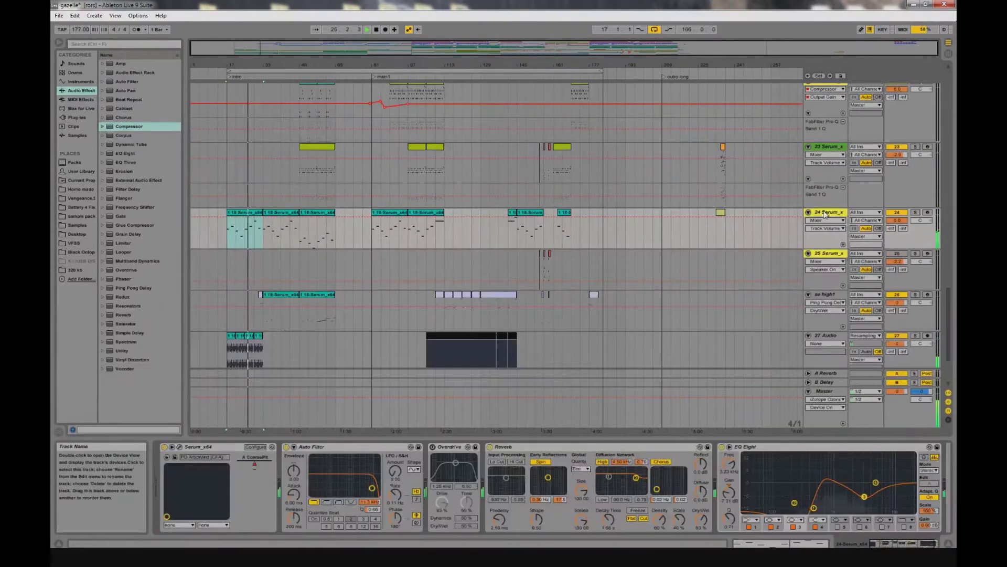
click(179, 447)
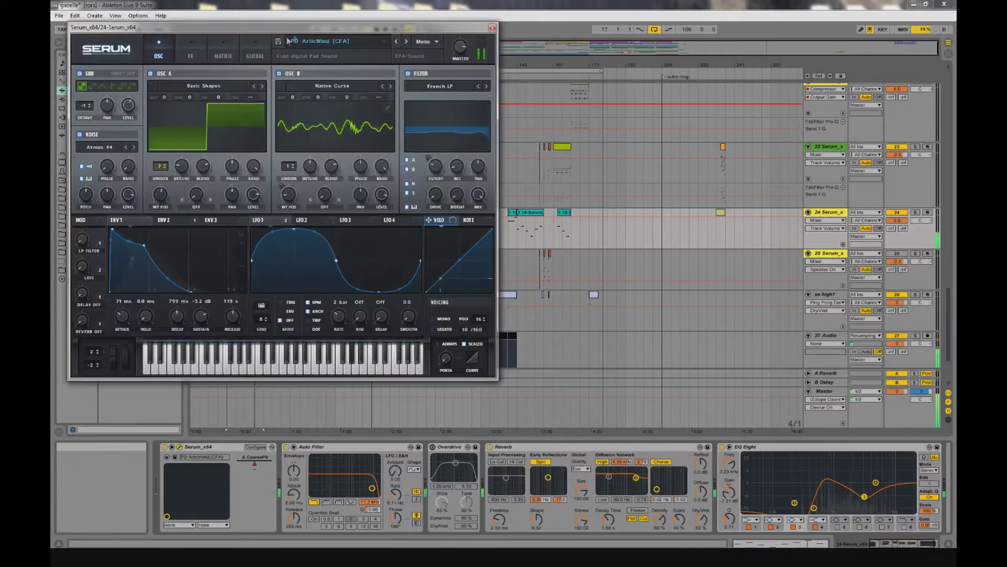
click(190, 55)
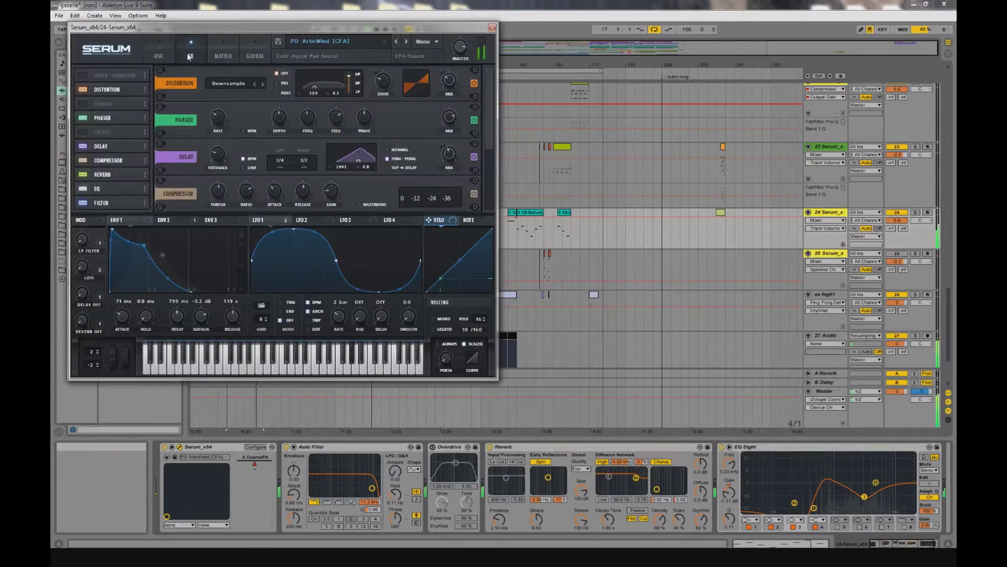
click(492, 27)
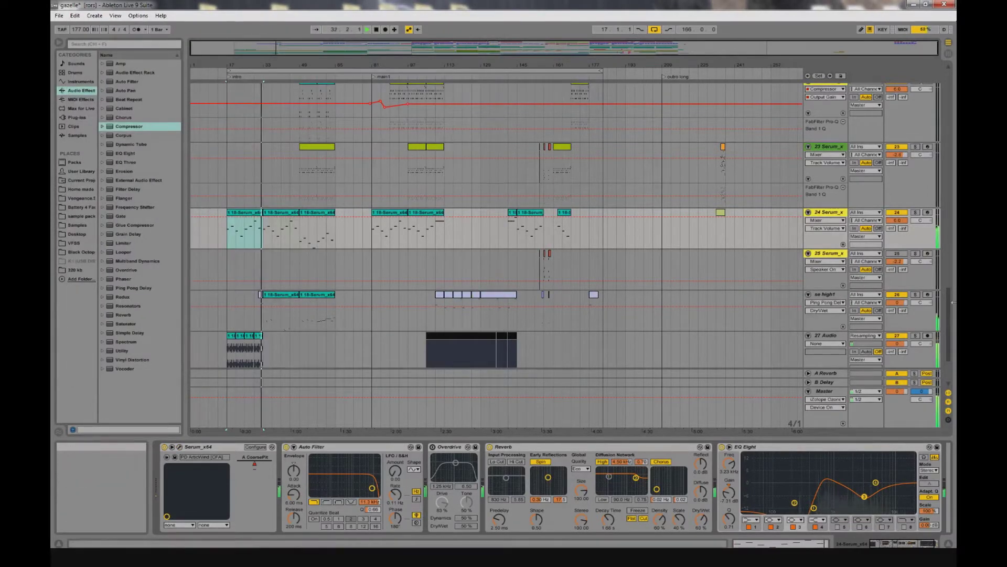
Select the first clip on the mid intro track and inspect its Serum patch's oscillator and effects pages, closing the plug-in window when done.
drag(949, 310, 954, 141)
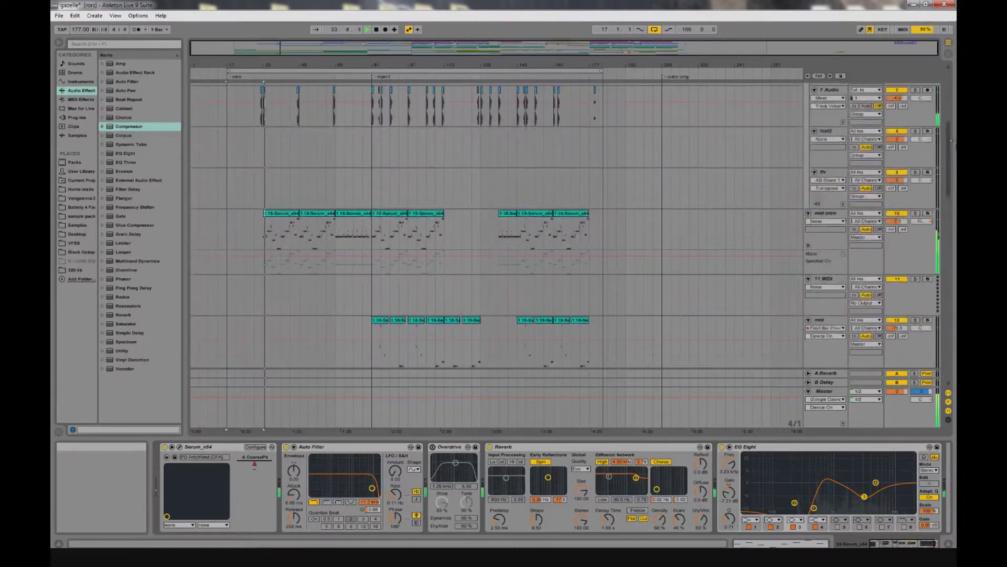
click(279, 214)
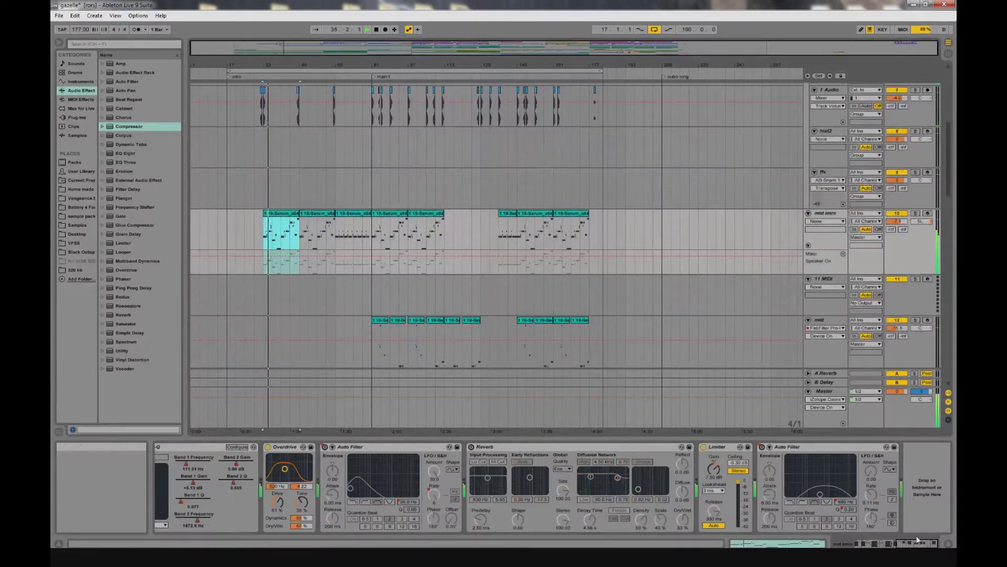
click(867, 544)
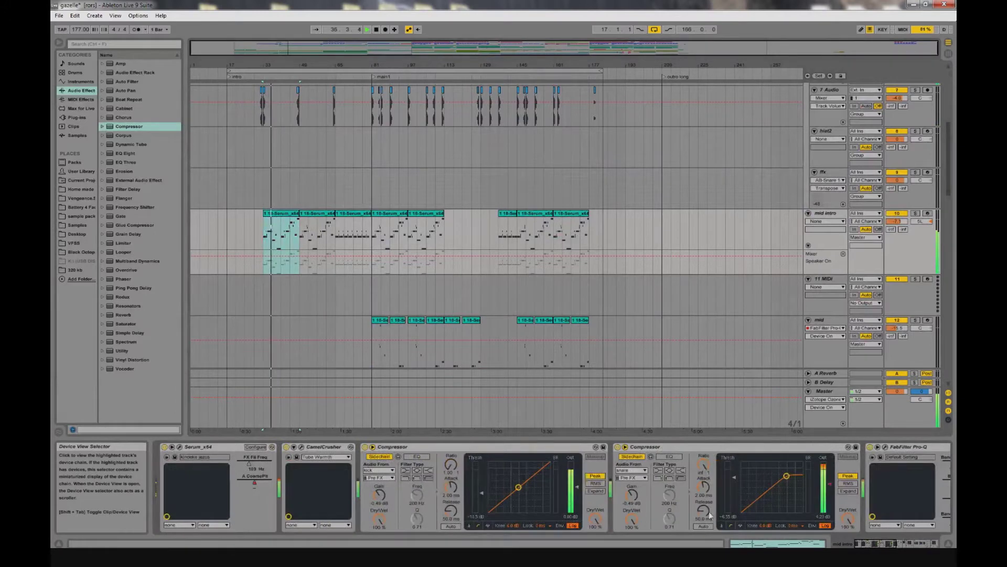
click(179, 446)
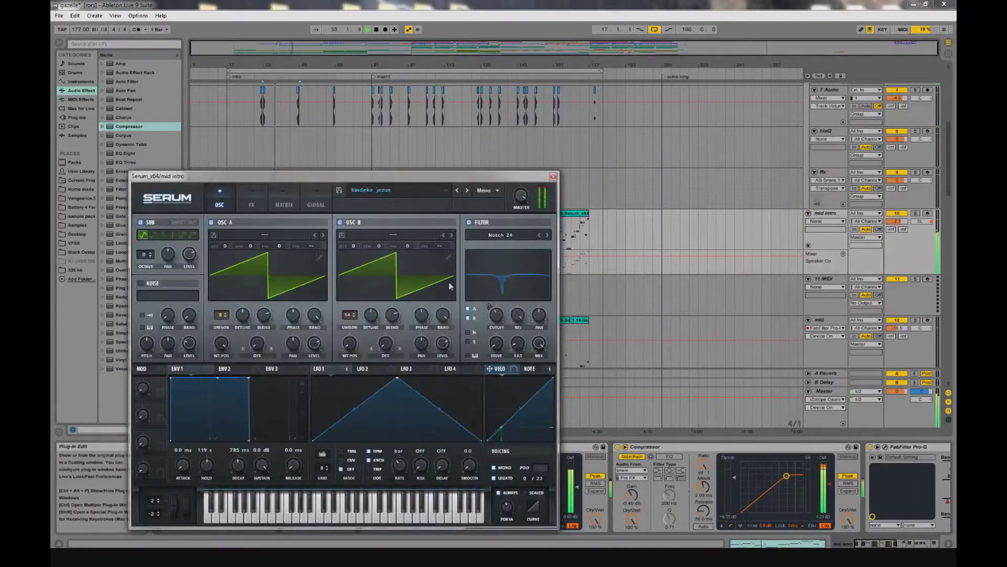
click(252, 204)
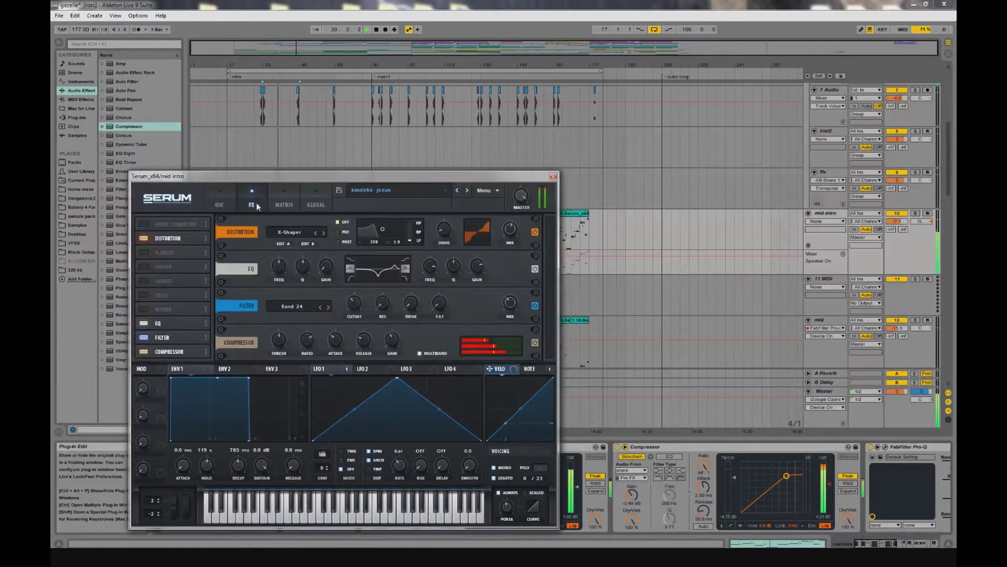
click(553, 176)
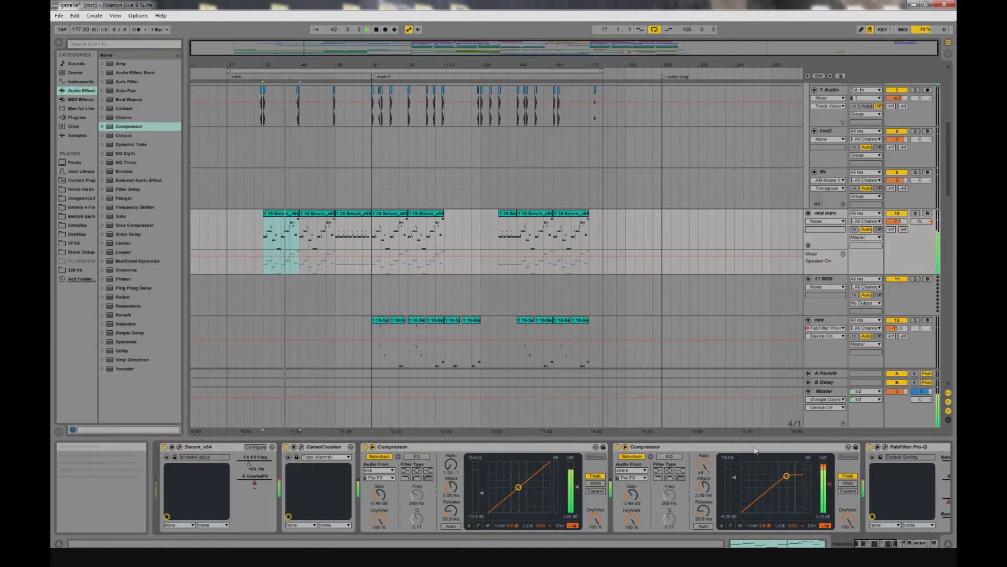
View the mid intro track's FabFilter Pro-Q curve, close it, and show the MIDI notes of the track's first clip.
click(885, 447)
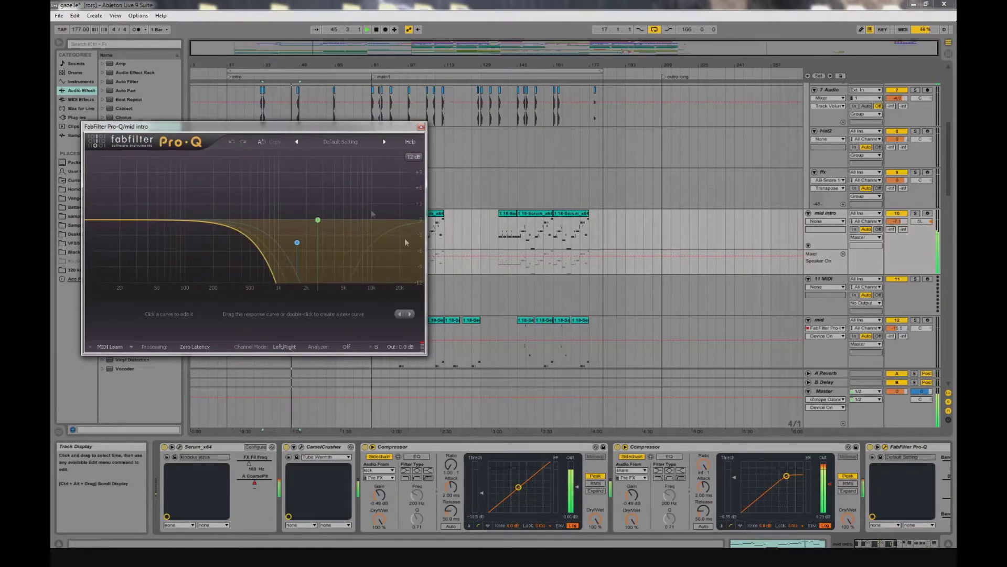
click(420, 127)
double_click(294, 217)
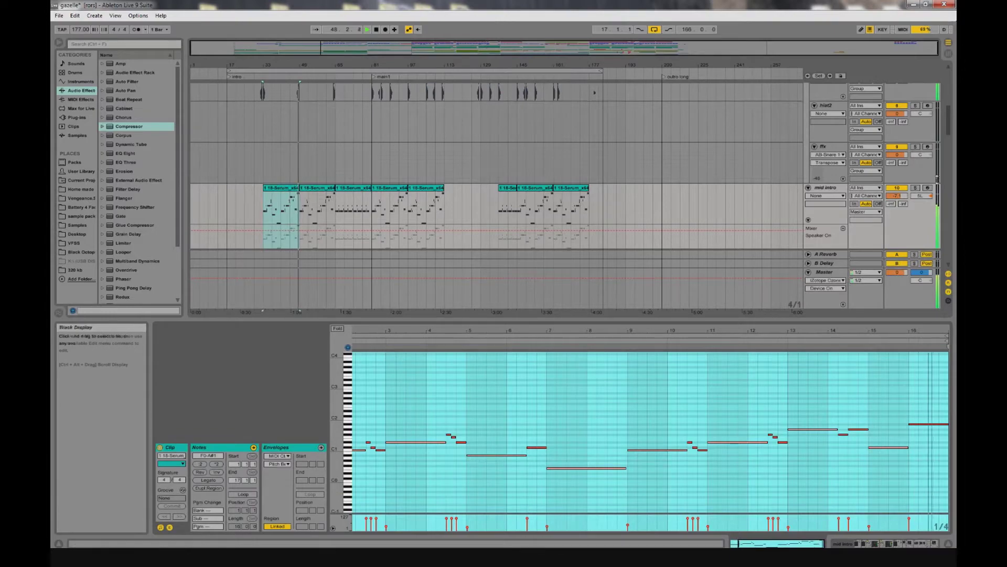
Show the notes of the first kick clip and look through the kick track's device chain to its end.
drag(950, 128, 949, 90)
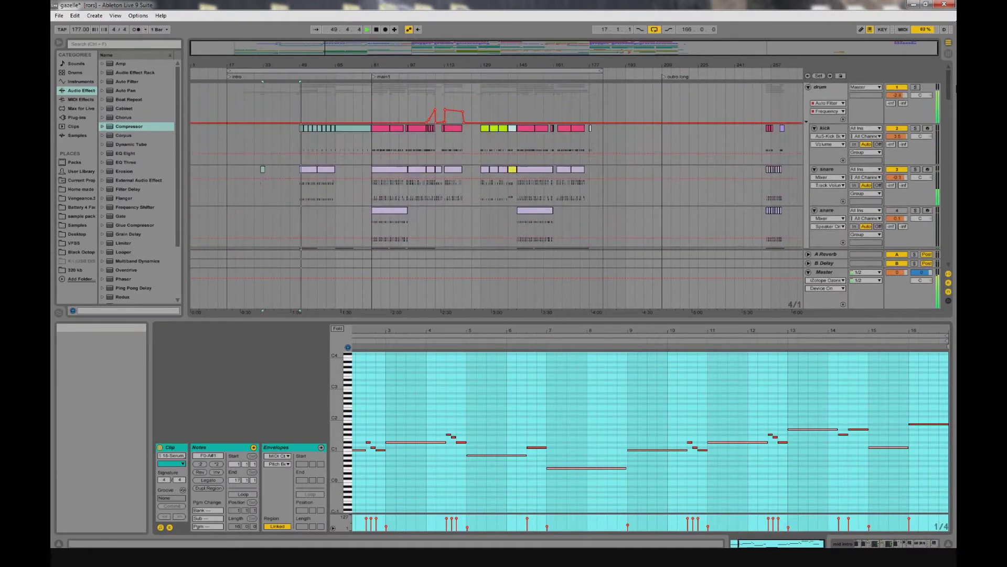
click(302, 130)
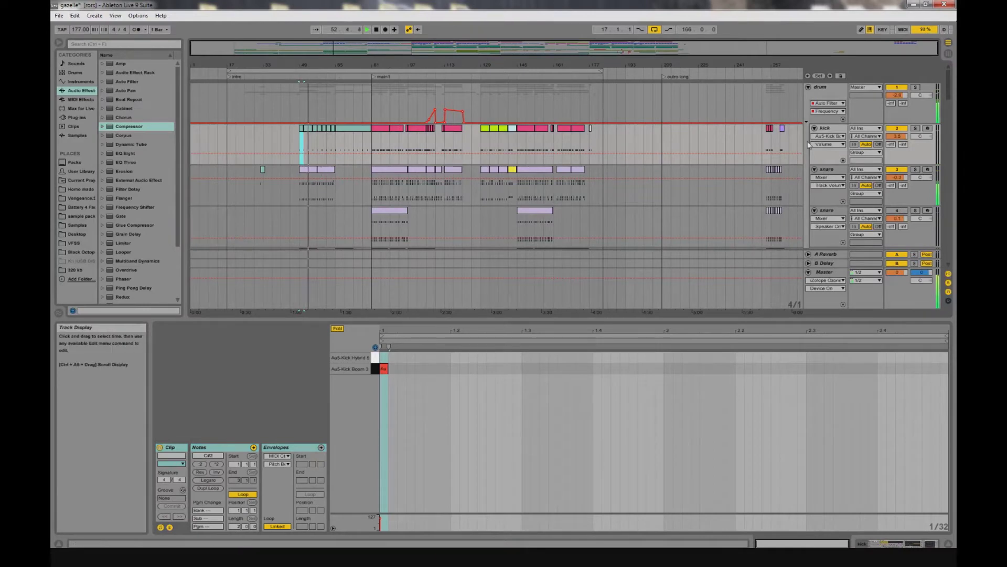
click(827, 130)
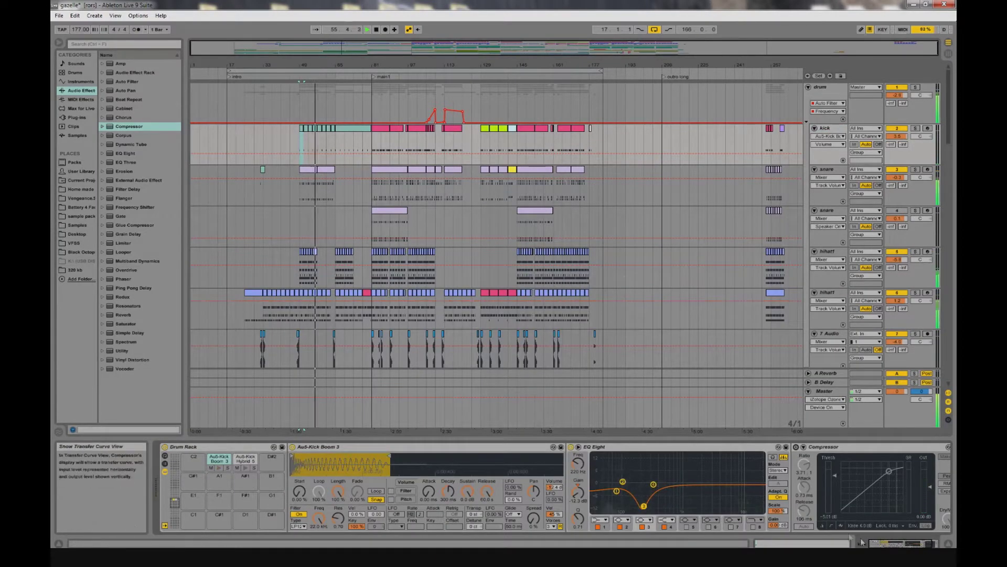
click(922, 543)
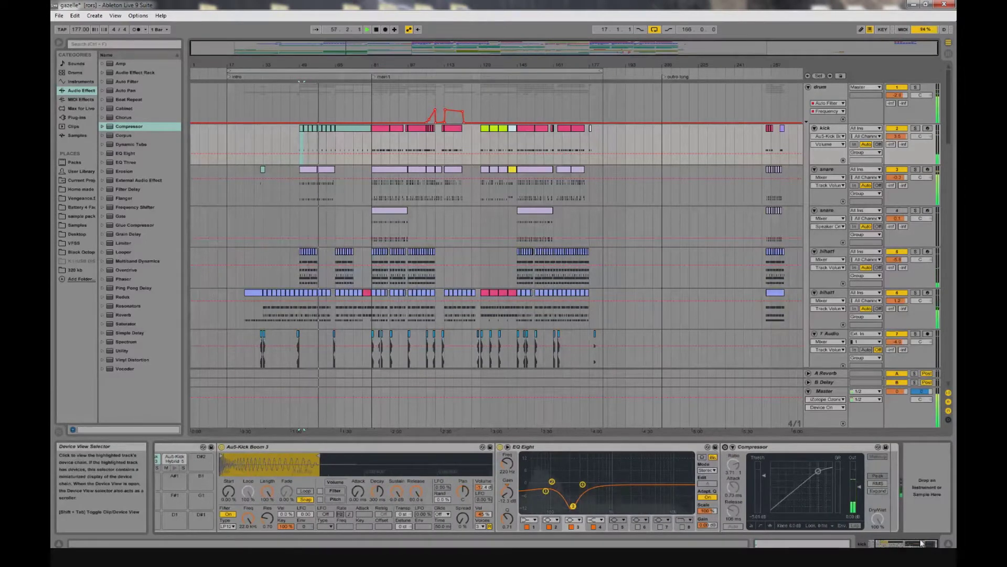
Look through the upper snare track's device chain and show the notes of its clip just before bar 65.
click(834, 175)
drag(906, 543, 878, 544)
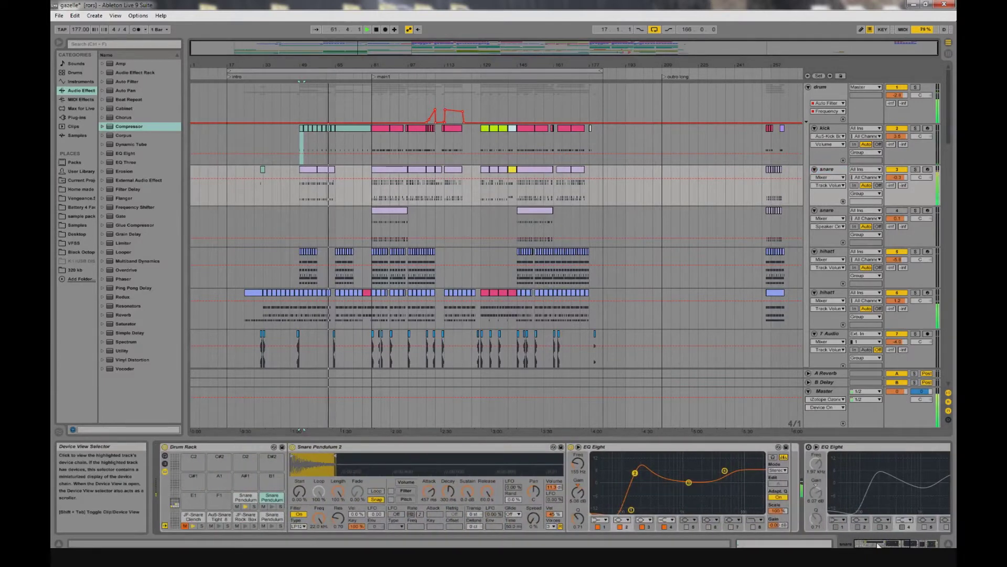
double_click(332, 170)
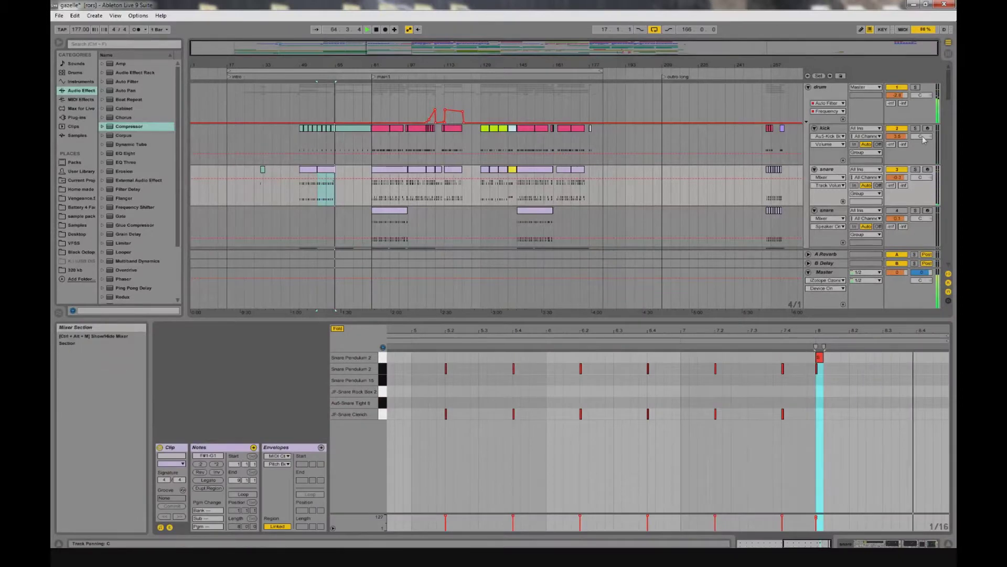
Show the notes of track 21's Serum clip just before the main1 marker, plus the track's device chain.
click(951, 99)
drag(953, 97, 947, 212)
click(353, 160)
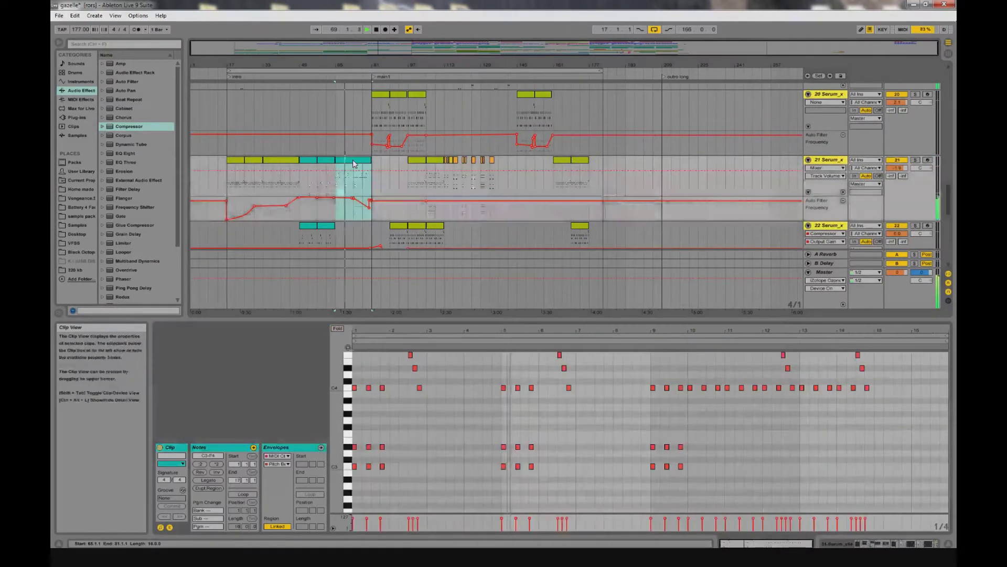
click(827, 160)
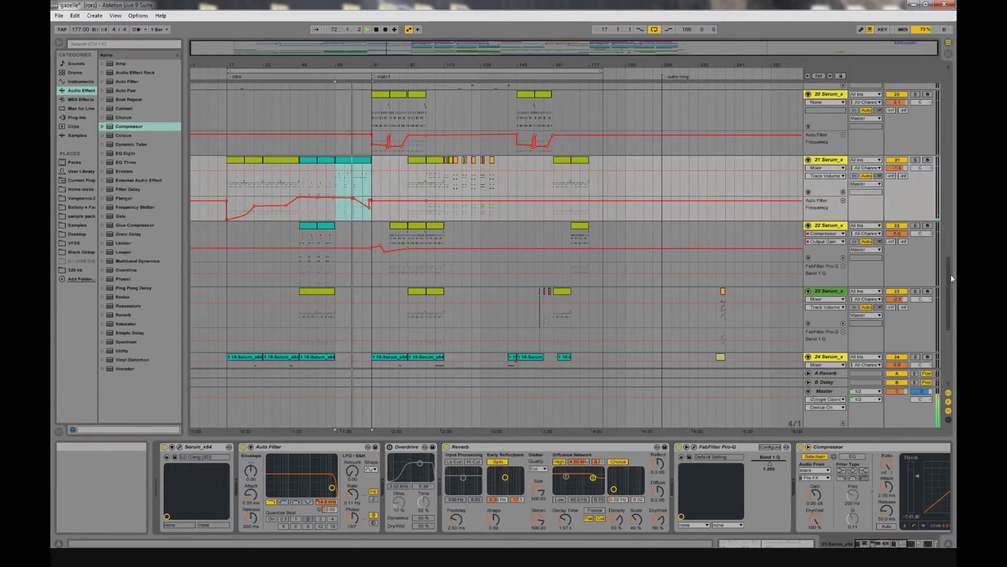
Display the Auto Filter automation on the mid intro track.
scroll(949, 275, up, 5)
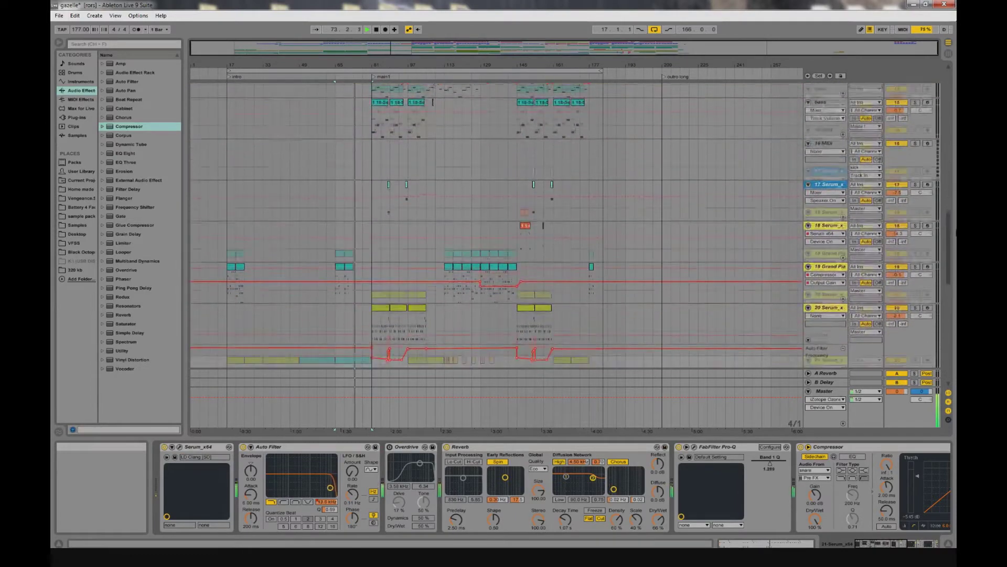
scroll(566, 226, down, 3)
scroll(845, 205, up, 10)
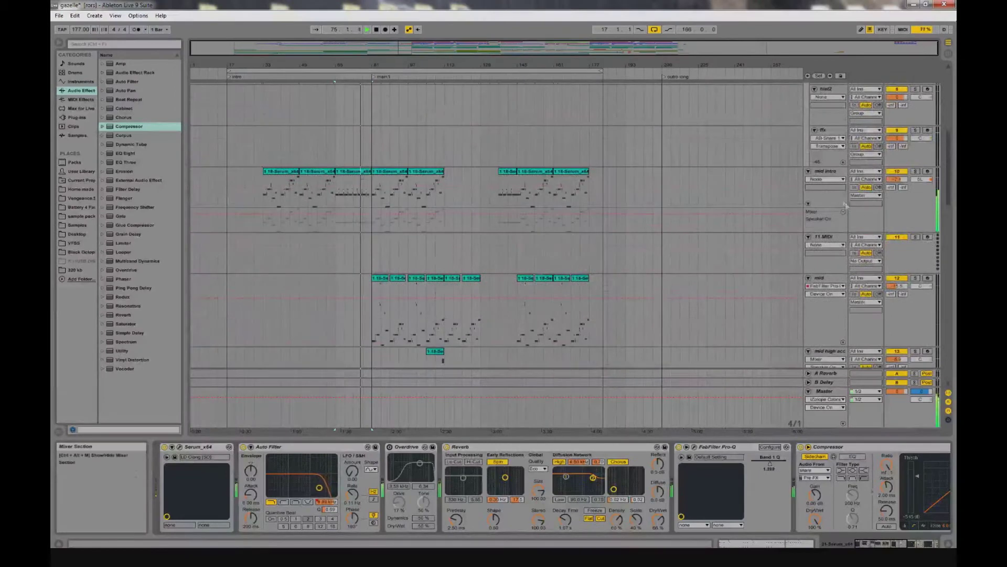
click(827, 179)
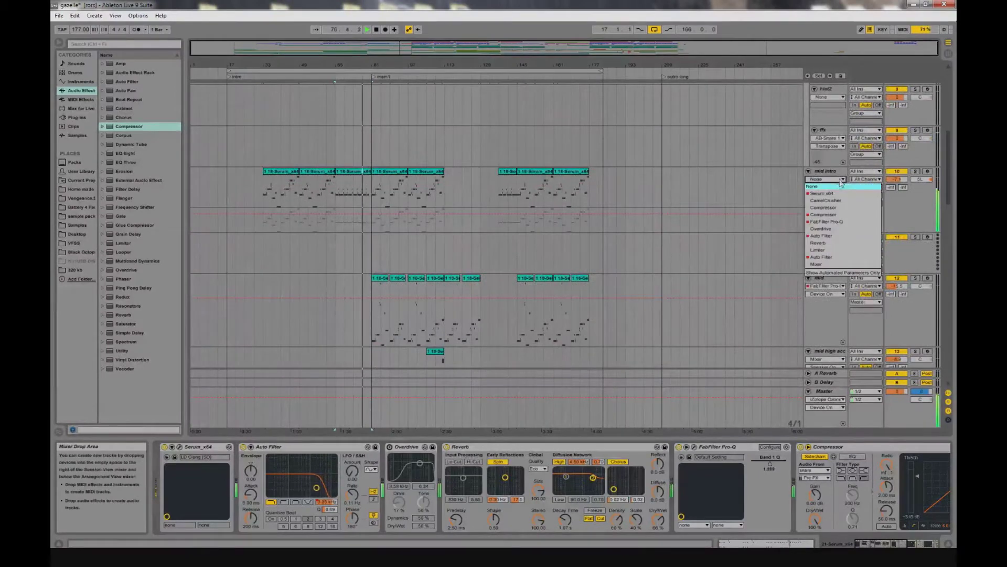
click(842, 236)
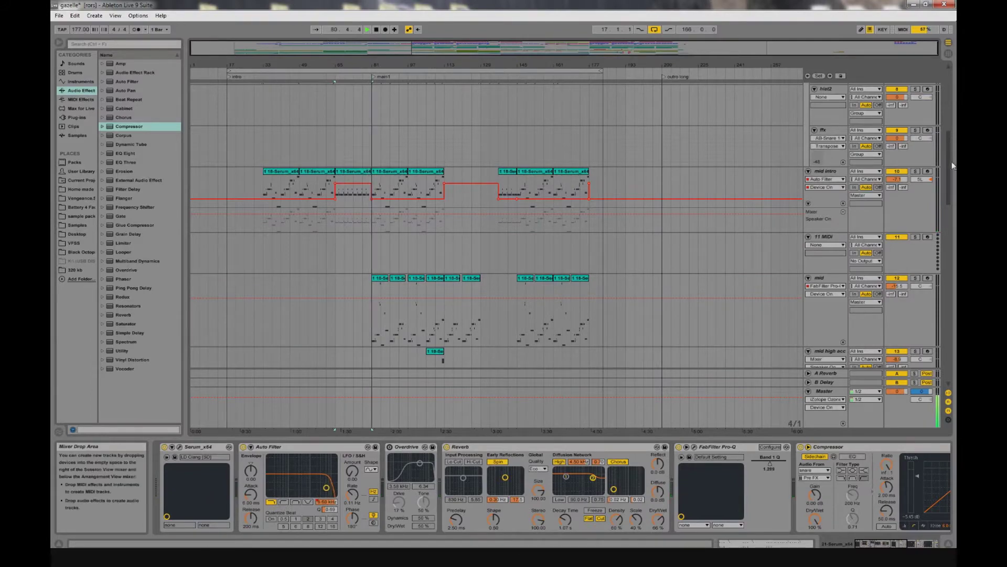
Select the mid track's first clip, look through its devices and view the second FabFilter Pro-Q's curve, closing the plug-in window when done.
click(381, 285)
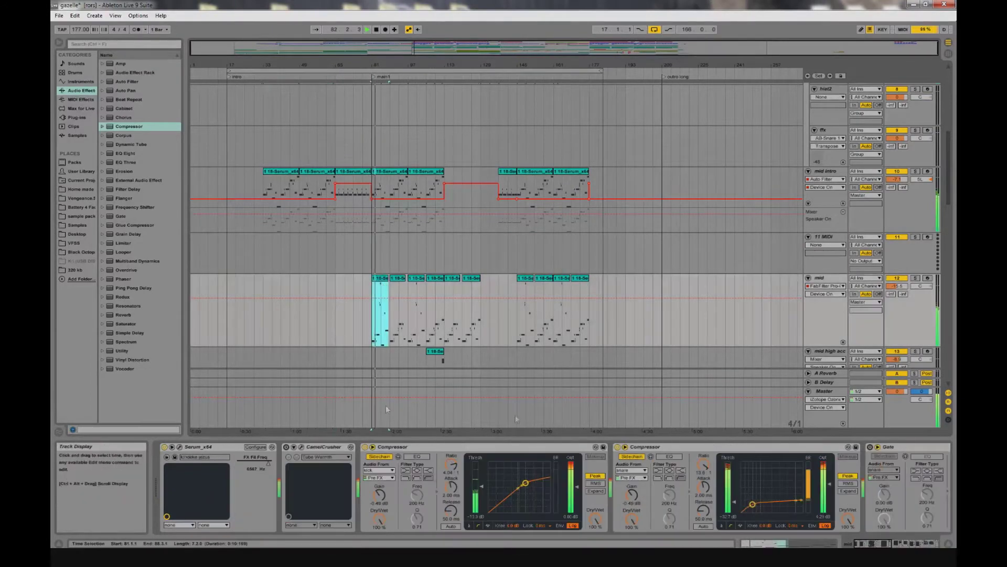
drag(873, 544, 914, 546)
click(566, 448)
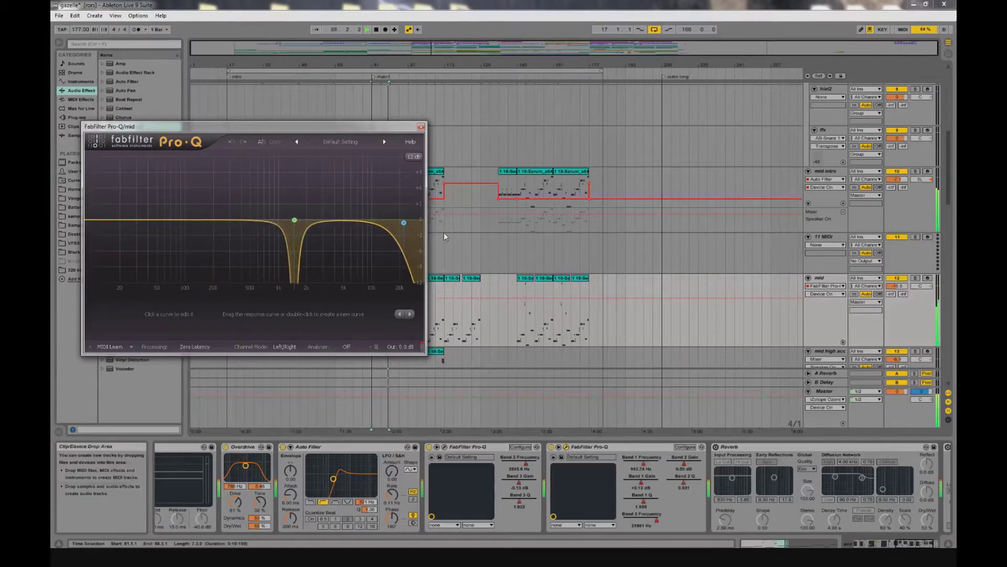
click(421, 127)
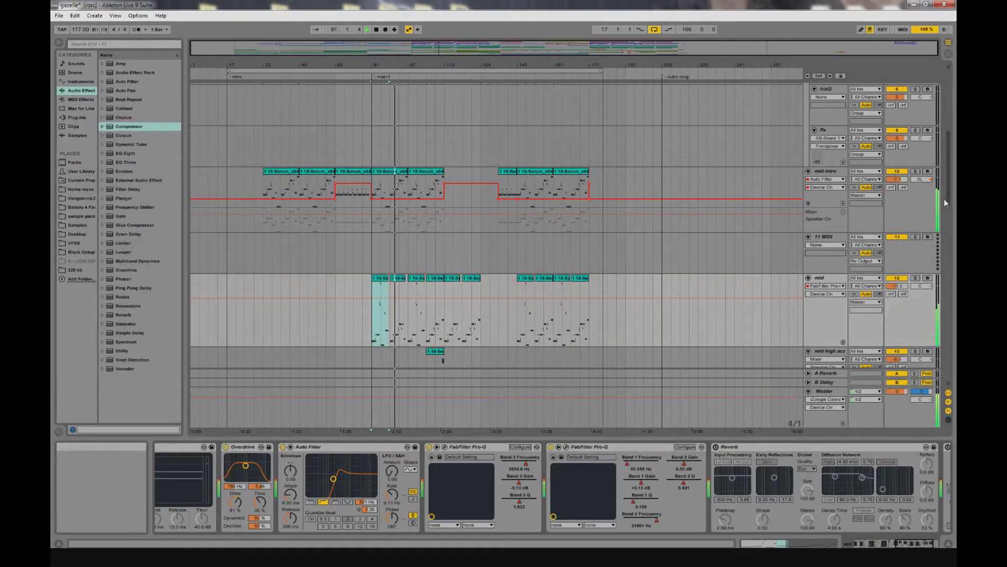
Show the notes of track 20's third clip and inspect its Serum oscillator and effects pages, closing the plug-in window when done.
drag(949, 188, 948, 295)
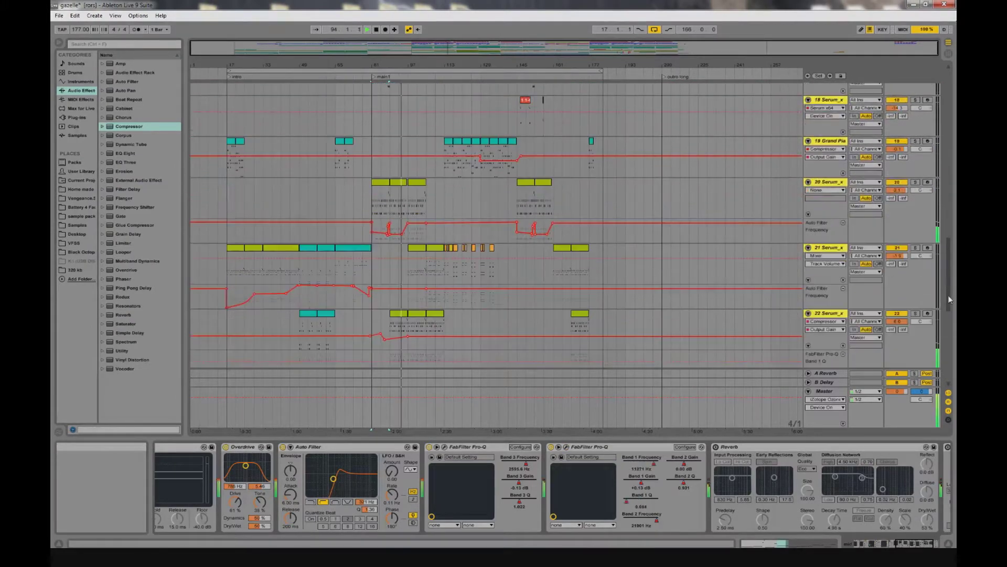
double_click(414, 181)
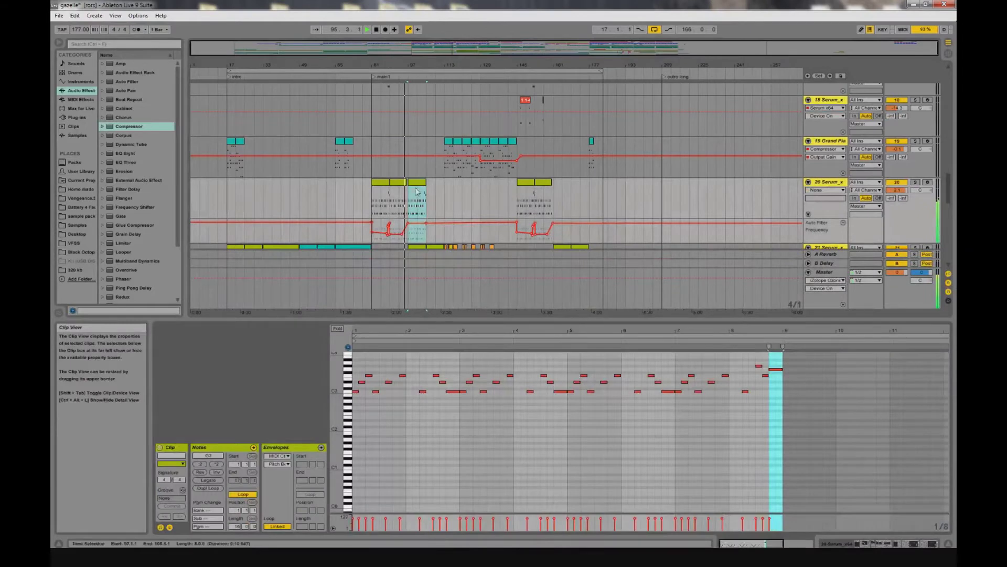
double_click(829, 184)
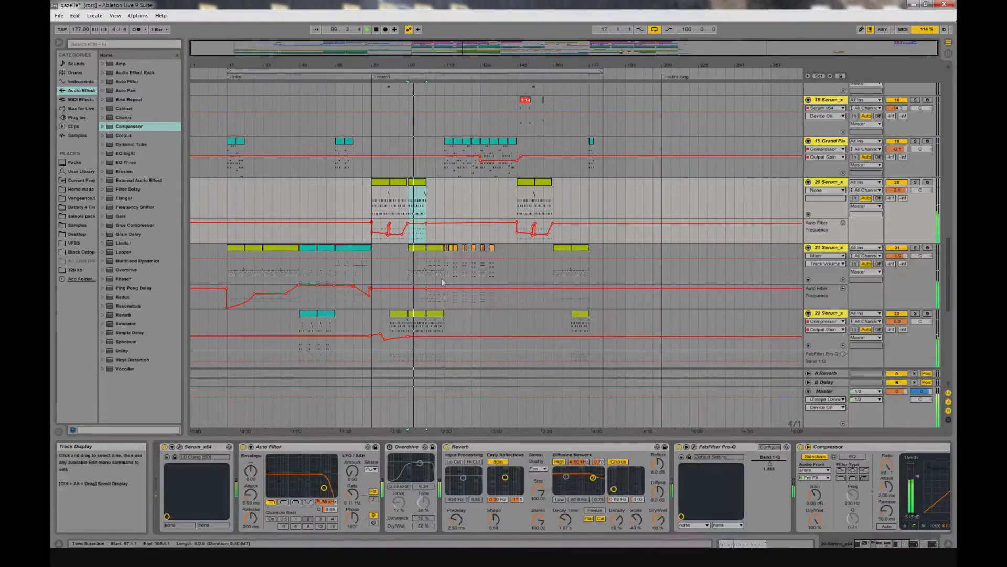
click(179, 446)
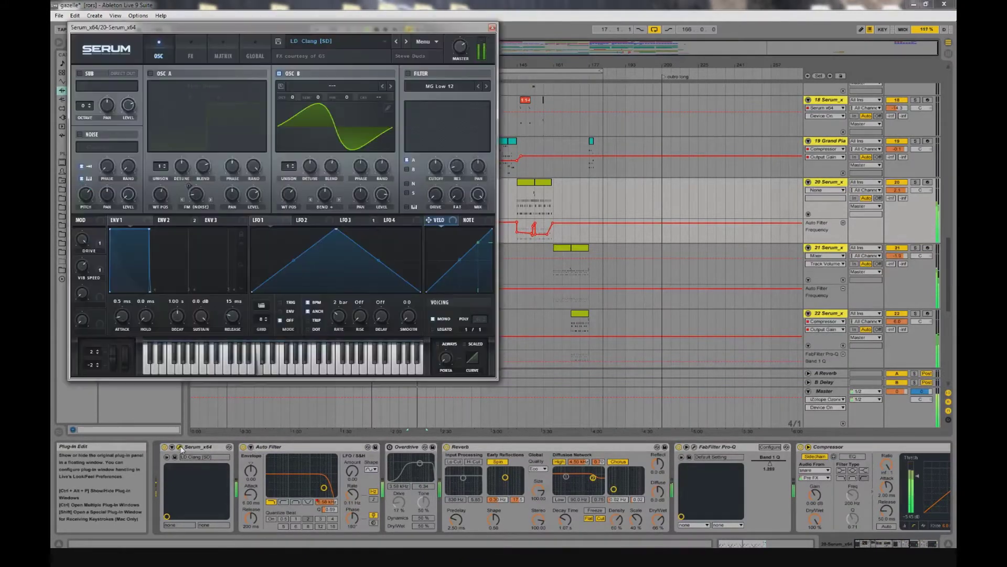
click(191, 53)
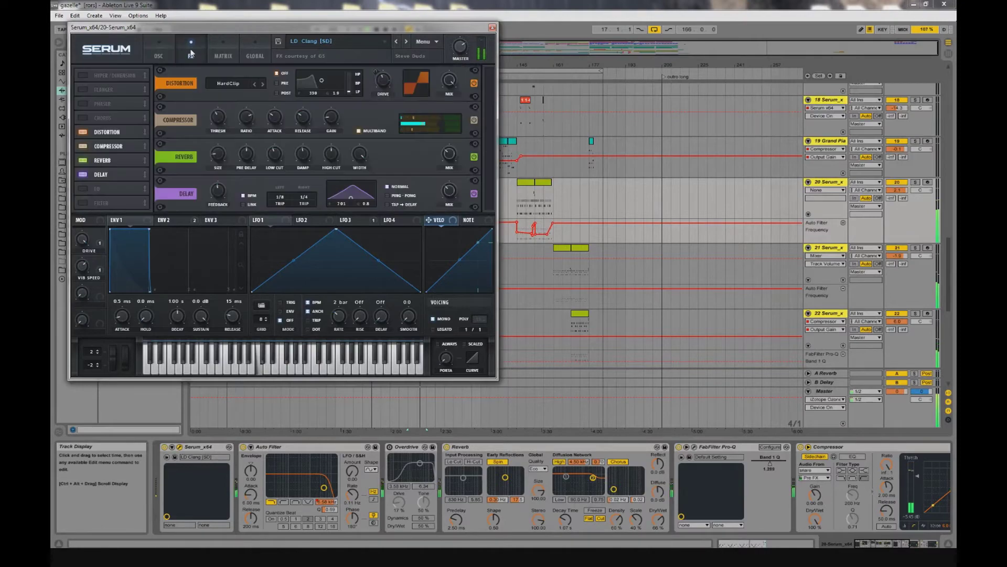
click(492, 28)
Go down to track 27 Audio and select a point in its long audio block to show the track's devices.
scroll(951, 259, down, 2)
drag(952, 257, 951, 283)
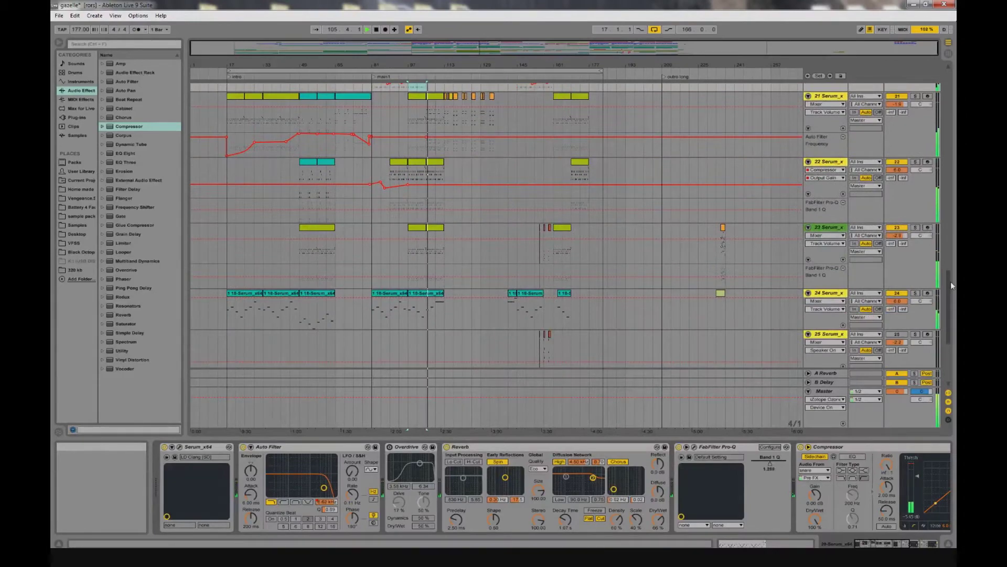
drag(952, 281, 953, 302)
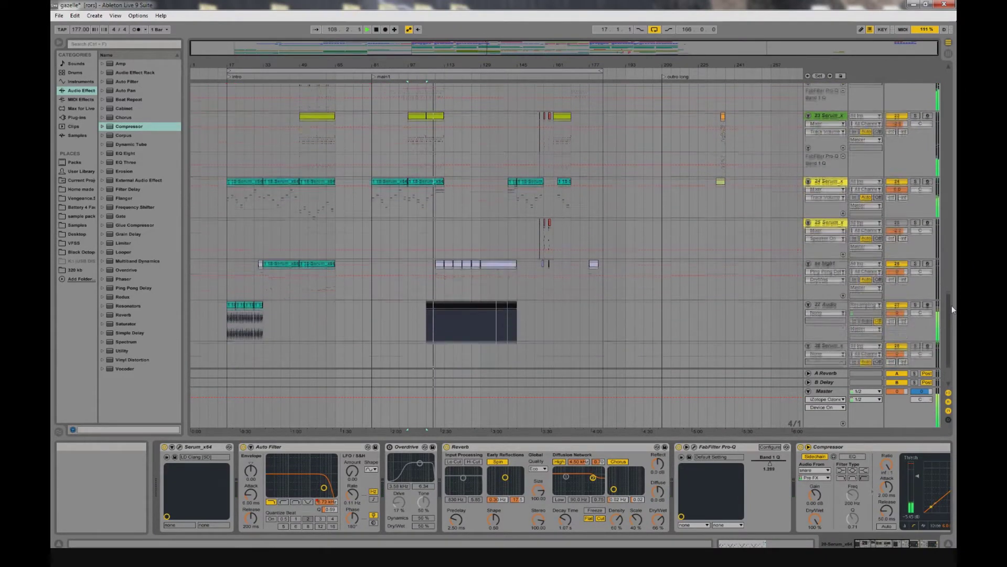
click(447, 308)
click(446, 303)
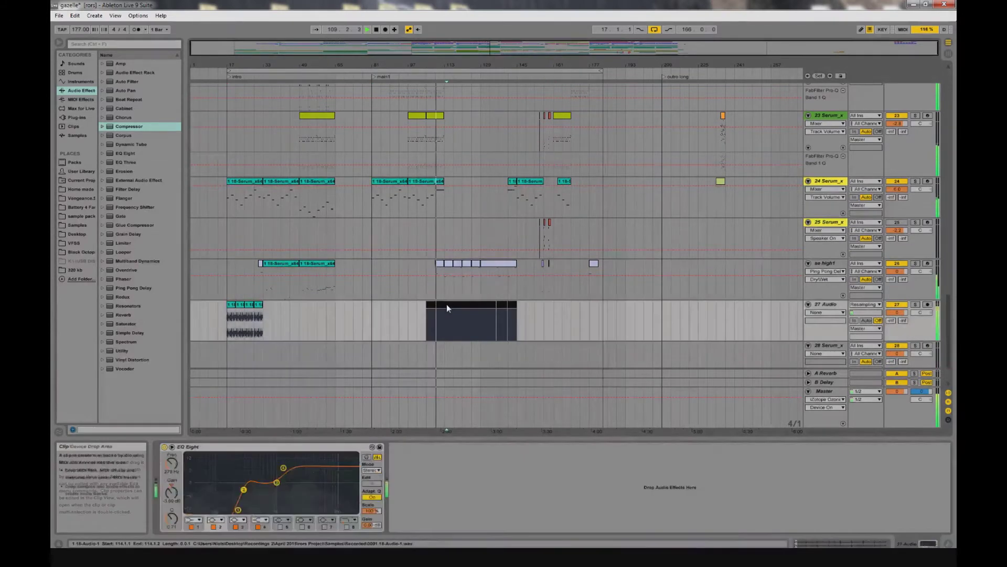
Select the se high1 track's first light-blue main-section clip and inspect its Serum oscillator page, closing the plug-in window when done.
click(442, 269)
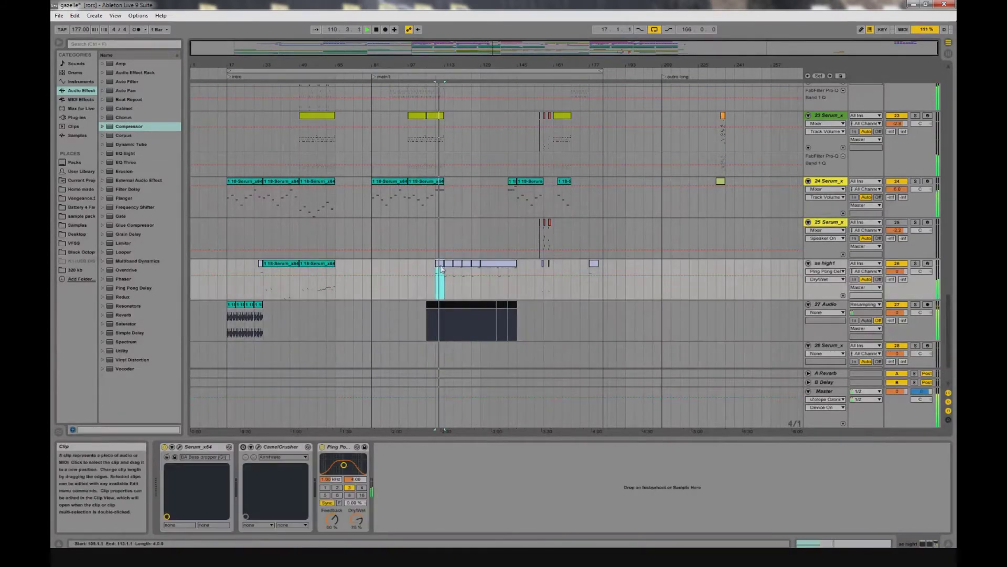
click(179, 447)
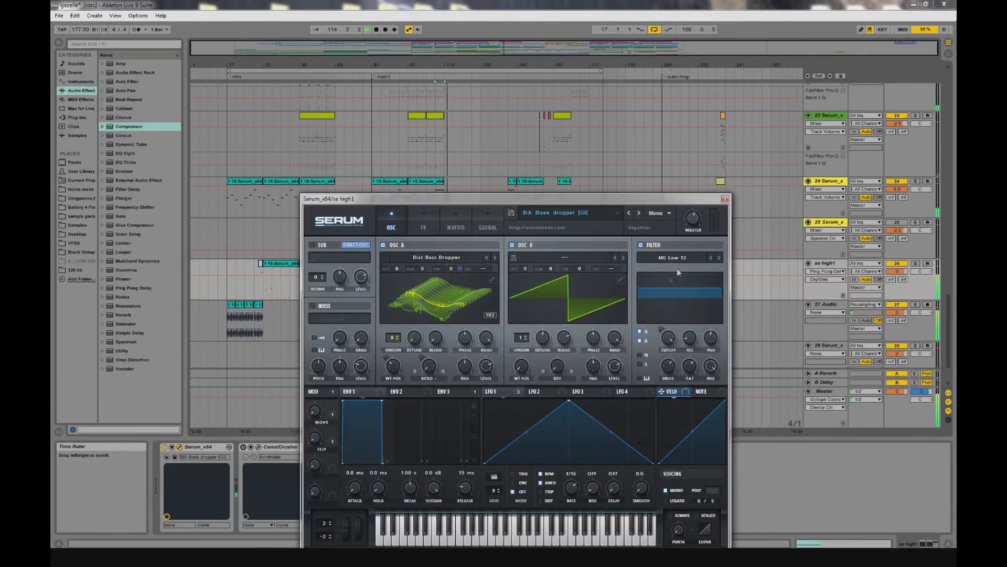
click(725, 199)
Show the notes of a mid-song clip on track 19 Grand Piano and view its device chain through to the last Compressor.
drag(946, 308, 948, 254)
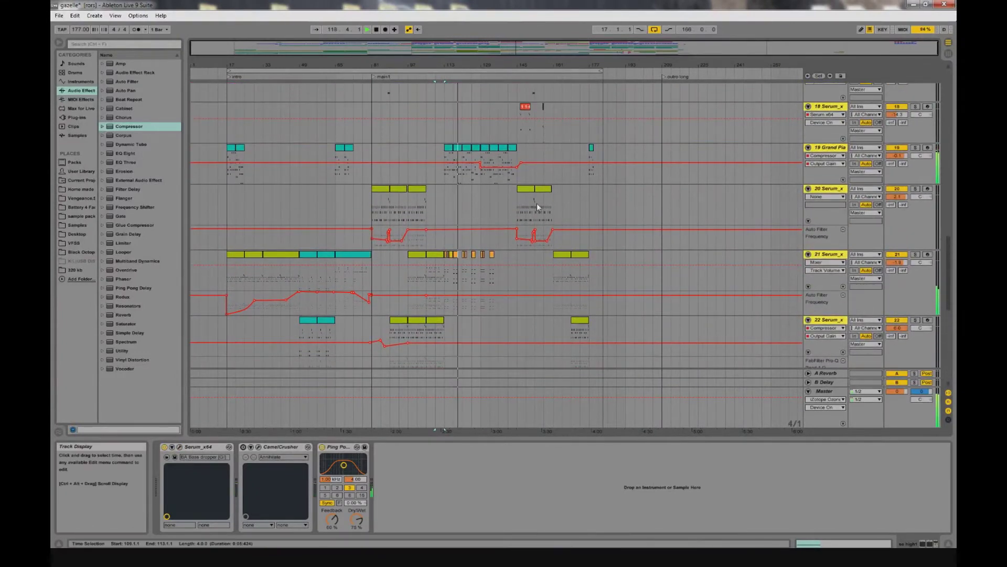
double_click(466, 150)
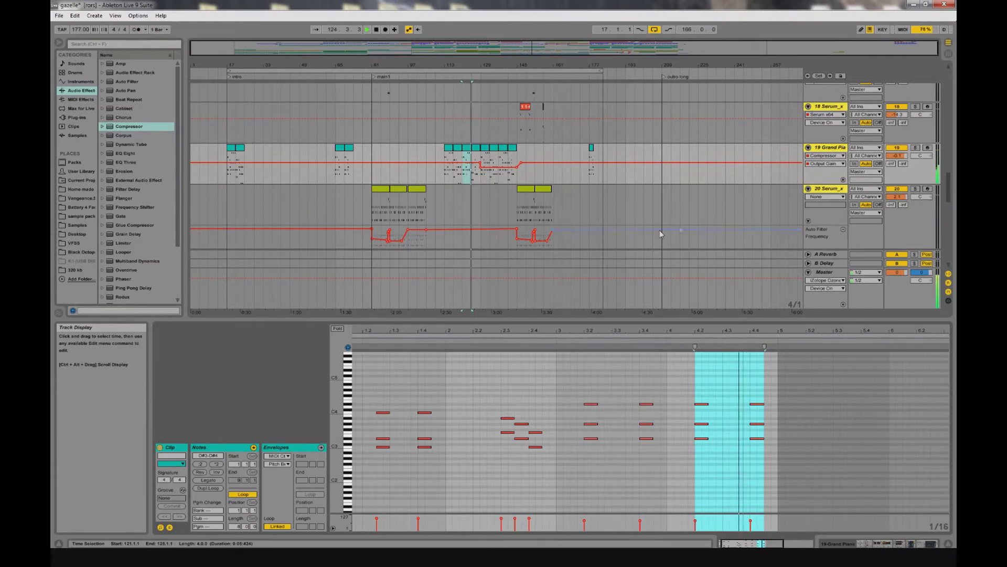
click(831, 149)
double_click(830, 148)
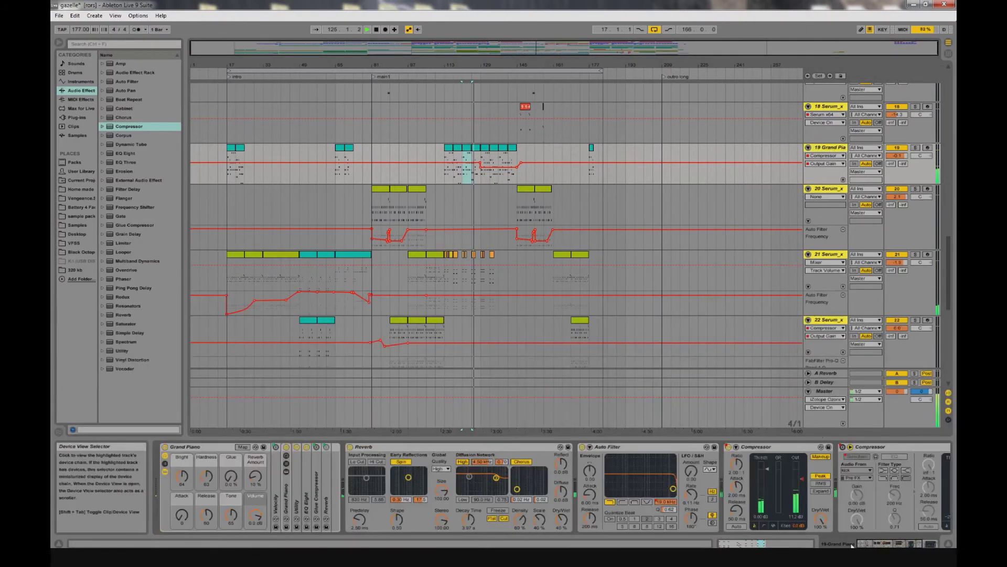
drag(852, 546, 896, 546)
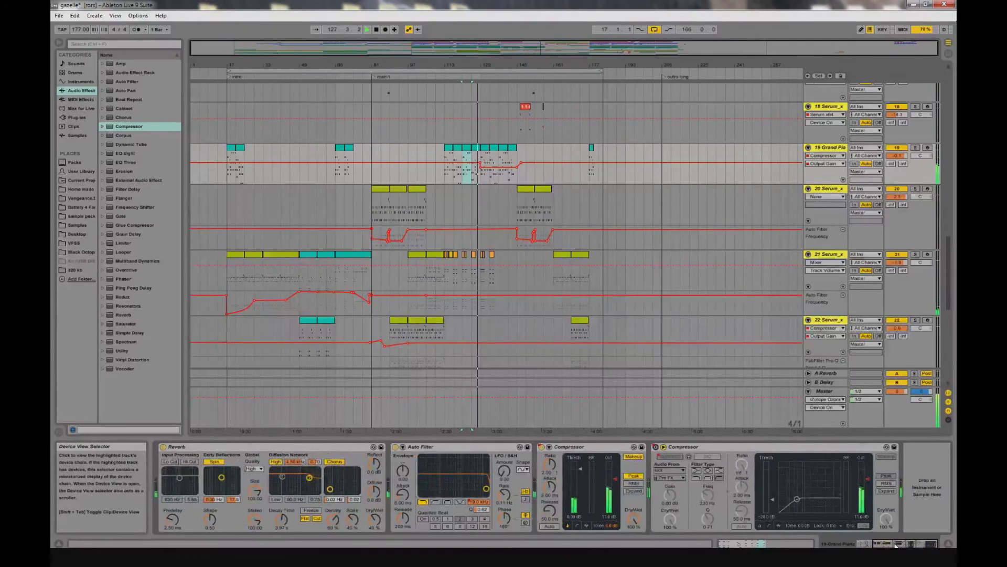
Go up to the drum group and show the notes of a green clip on the kick track.
scroll(950, 278, up, 10)
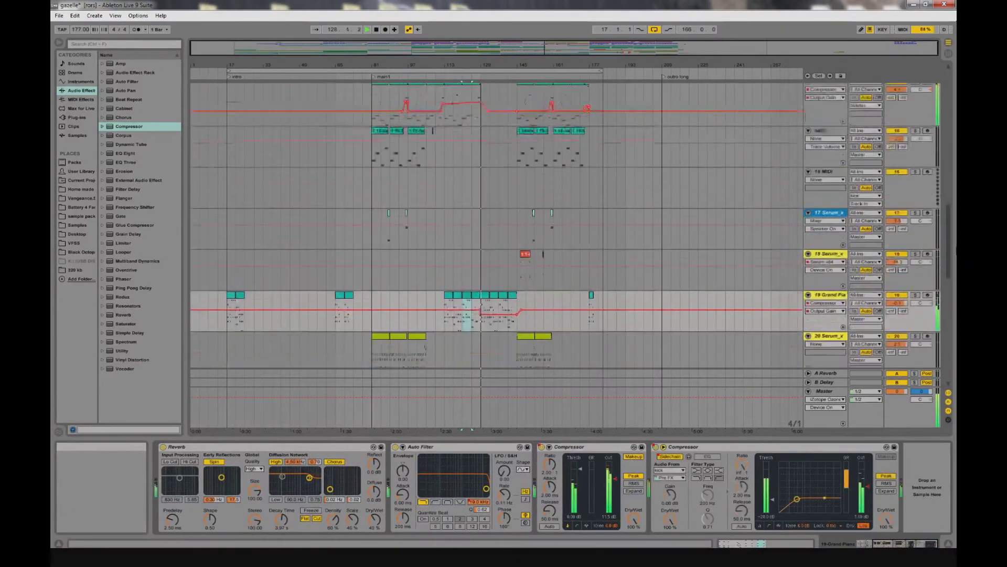
drag(956, 219, 942, 108)
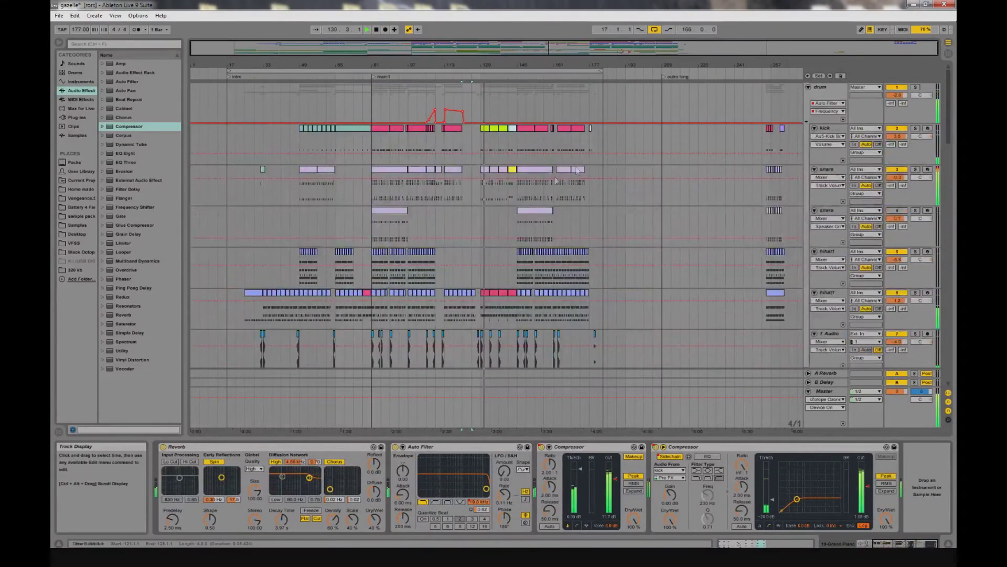
click(496, 131)
double_click(496, 131)
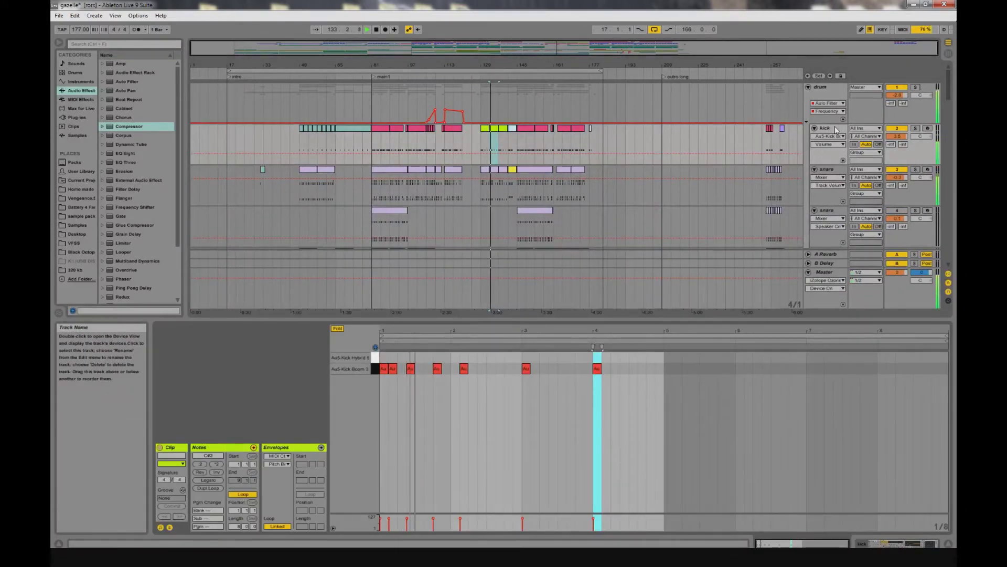
Show the notes of a pink clip on hi-hat track 6 and view its Drum Rack and effects chain.
scroll(796, 202, down, 3)
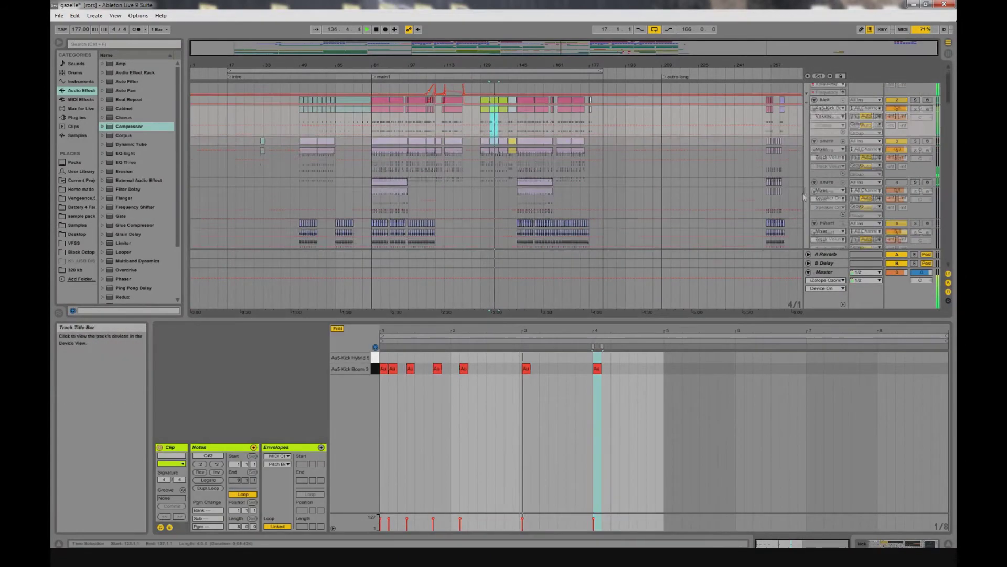
scroll(796, 201, down, 2)
click(827, 190)
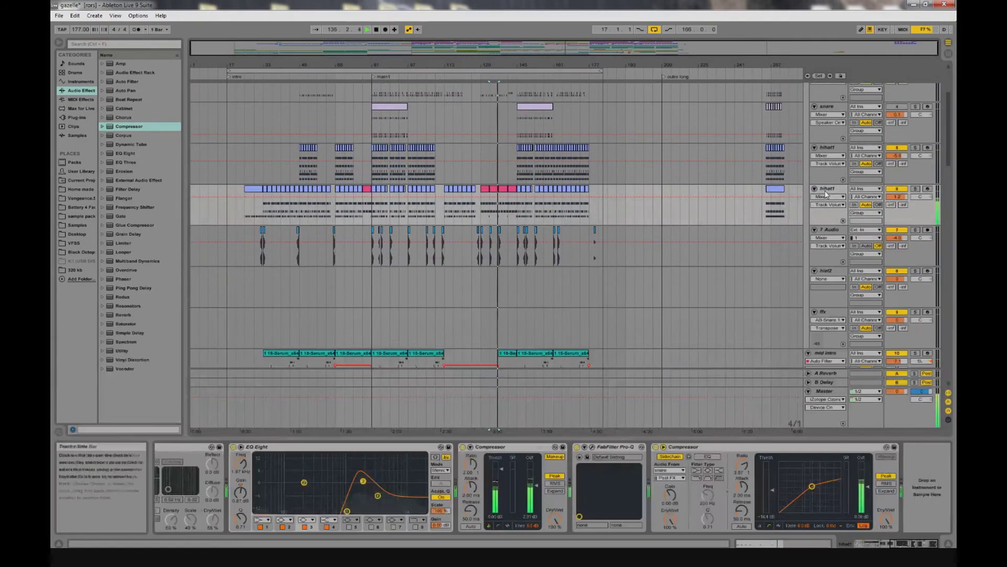
click(504, 190)
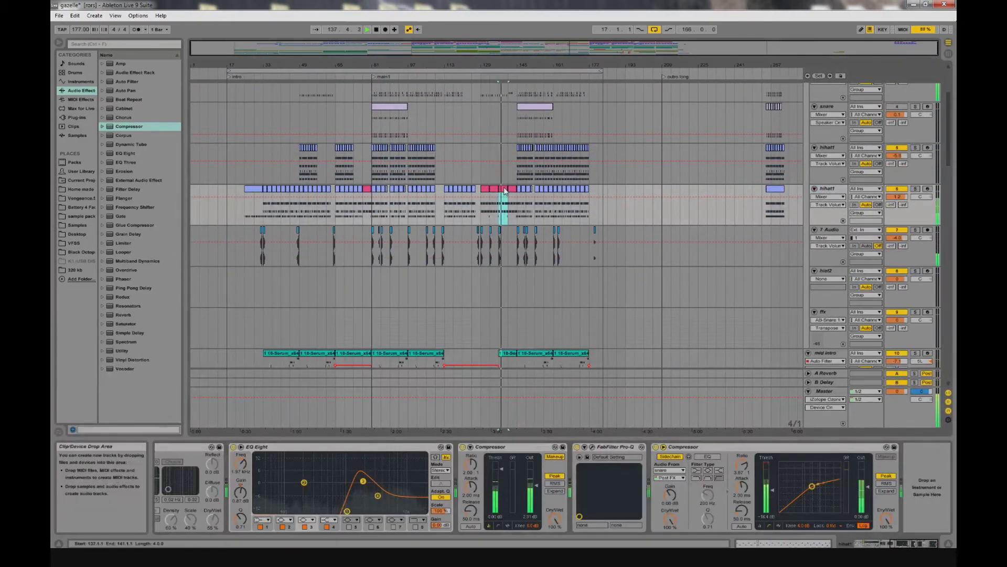
double_click(504, 190)
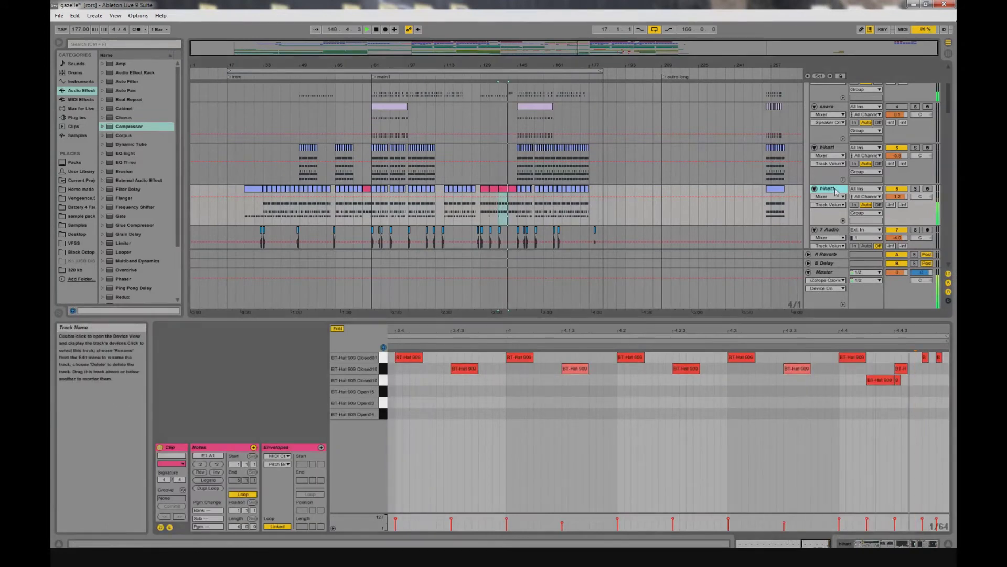
click(828, 214)
click(857, 543)
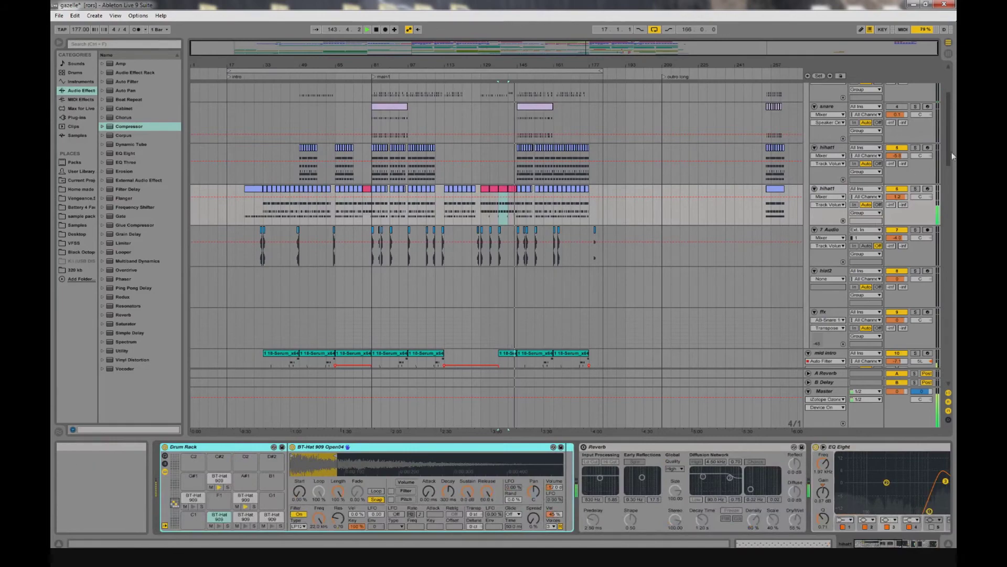
Select track 20's clip starting at bar 145 to view its devices, and show the notes of track 18's red clip.
drag(952, 156, 938, 283)
click(532, 288)
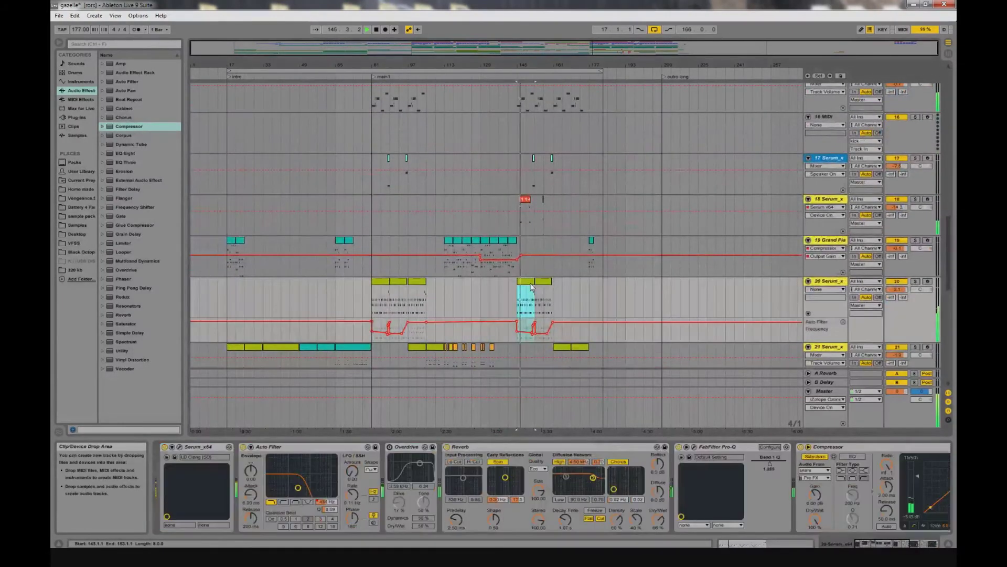
double_click(526, 206)
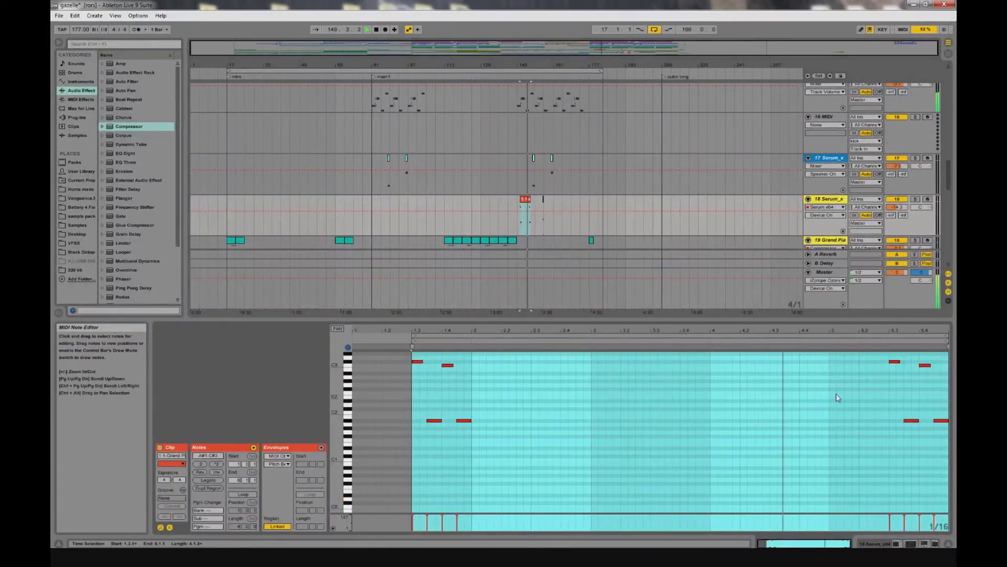
Enlarge the timeline around bars 146 to 174 and show the notes of the mid track's clip starting at bar 161.
drag(950, 177, 953, 234)
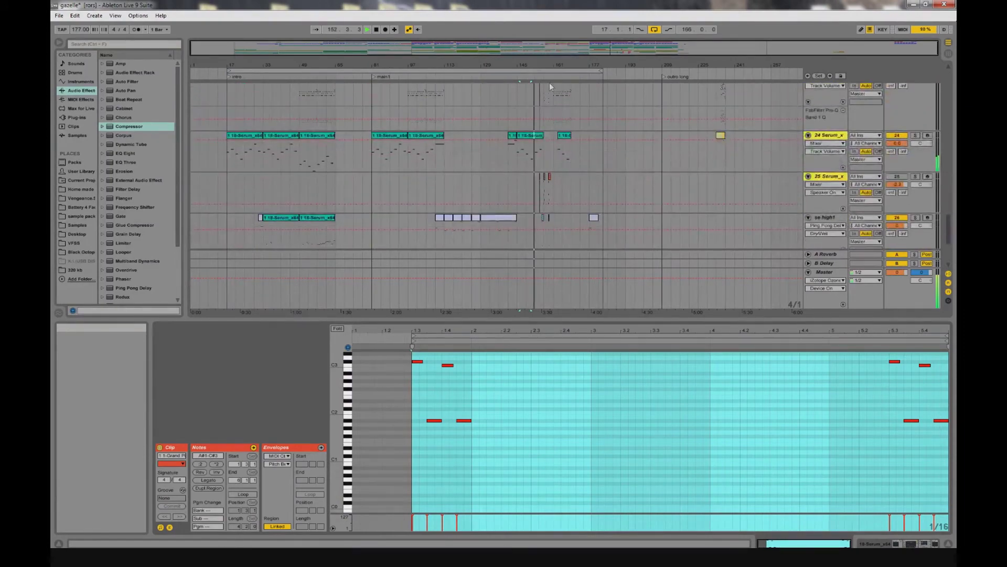
drag(557, 62, 555, 84)
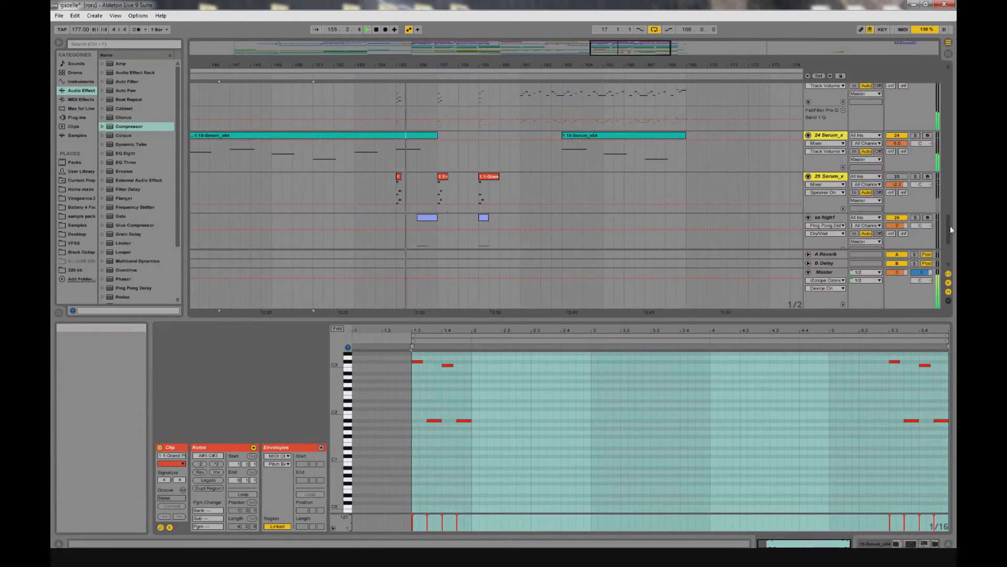
scroll(950, 226, up, 1)
scroll(950, 224, up, 10)
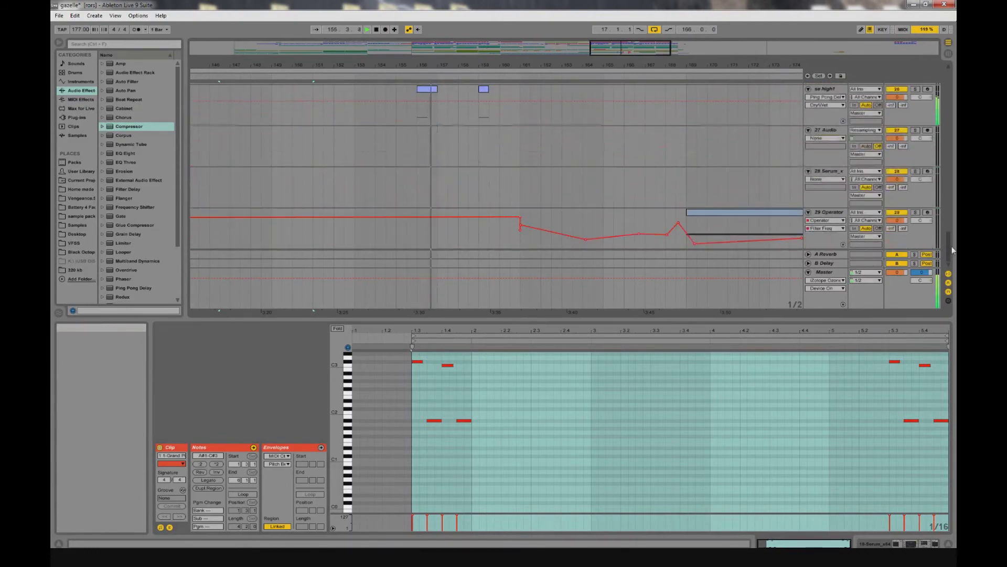
scroll(950, 224, up, 5)
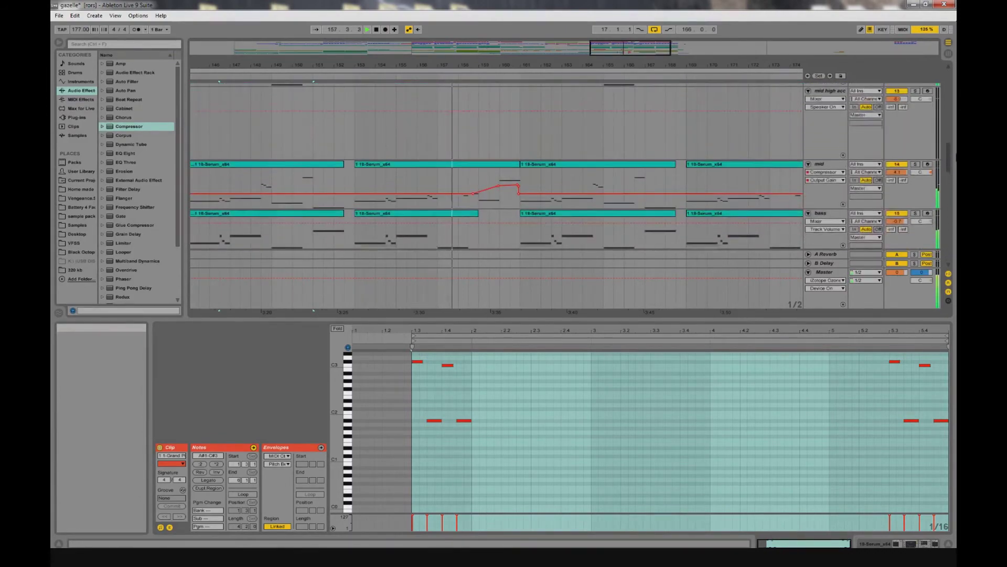
click(614, 173)
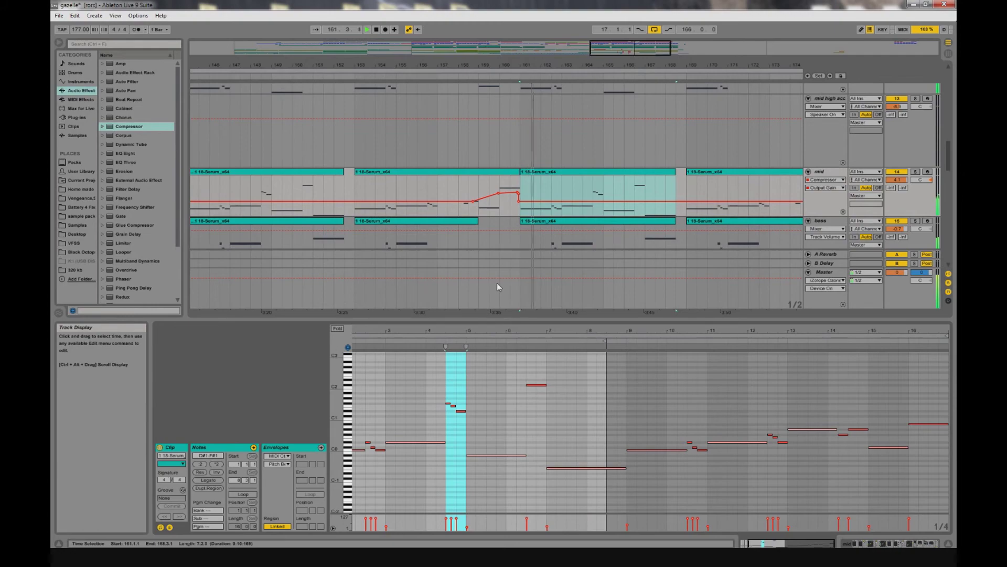
Show the waveform of a cymbal clip on track 7 Audio and the notes of track 21's last main-section clip.
drag(949, 160, 954, 110)
click(581, 202)
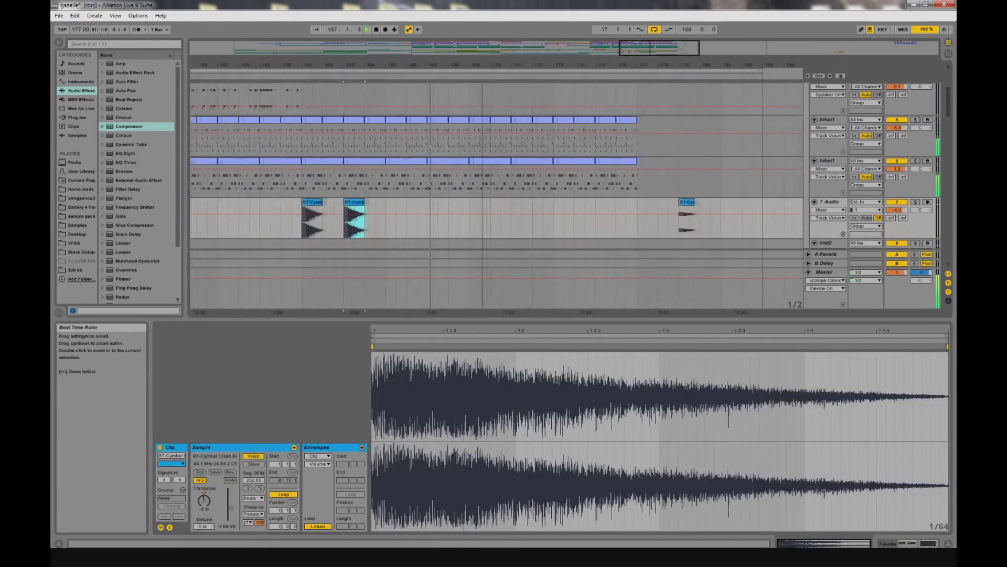
drag(952, 108, 943, 214)
click(610, 99)
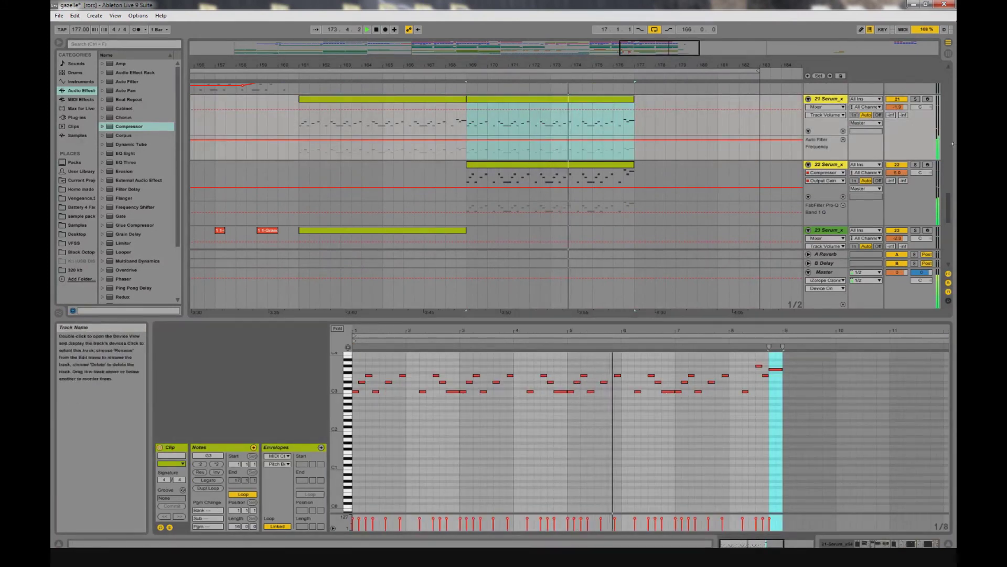
Show the notes of the last clip on track 19 Grand Piano and return to the hi-hat and cymbal tracks.
drag(950, 200, 955, 183)
click(666, 162)
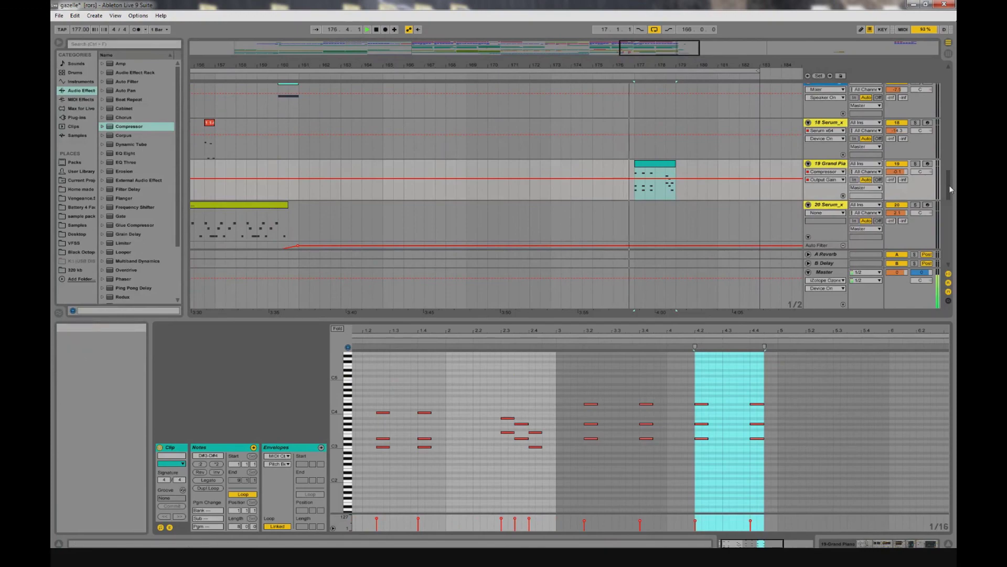
scroll(951, 181, up, 5)
scroll(948, 178, down, 6)
drag(948, 200, 949, 106)
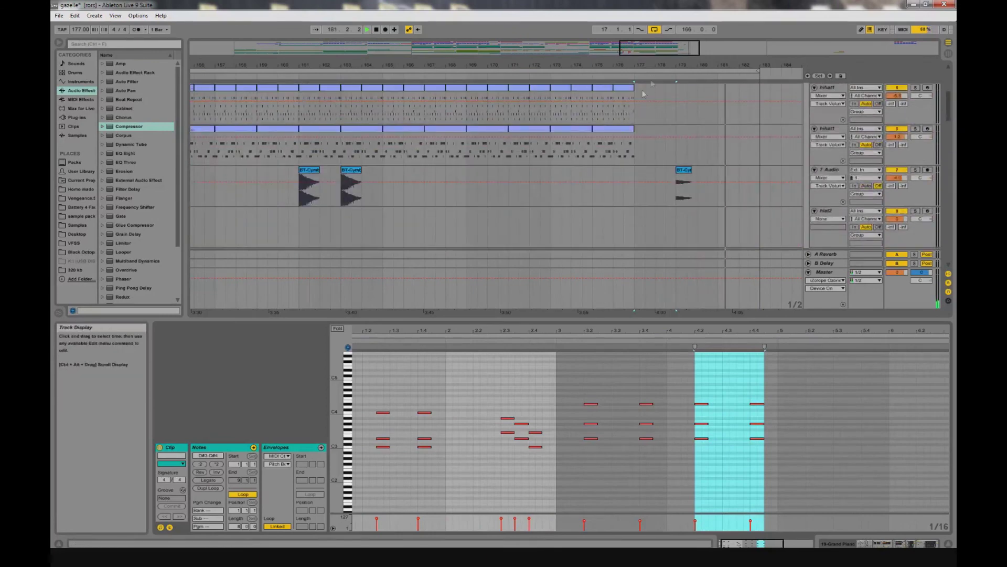